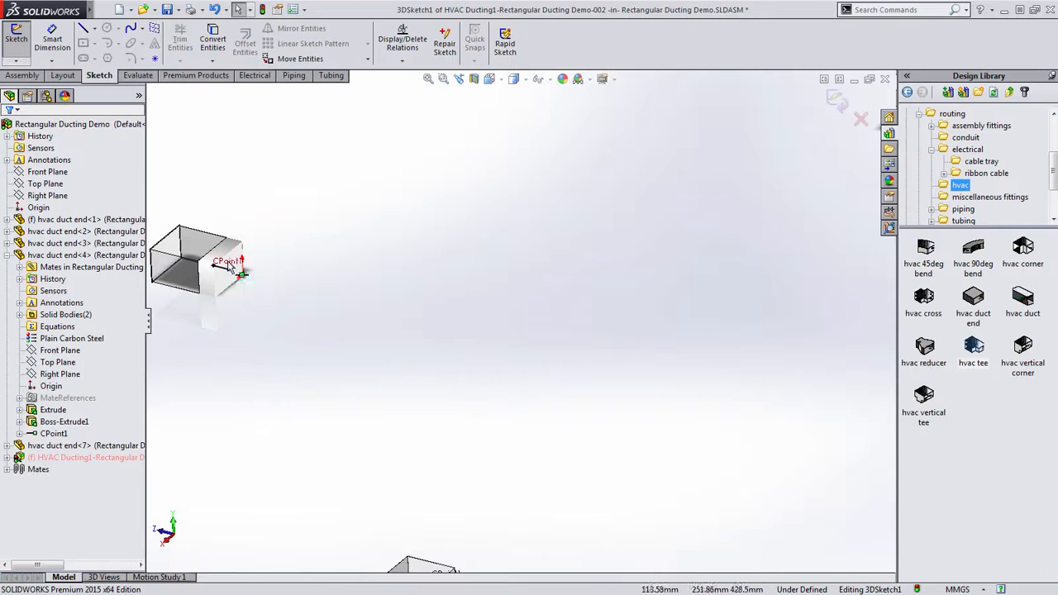
# - Lengthen the first duct stub and place an hvac tee at its end with configuration Tee 1.5 x 1.0 x 1.5 x 1.0
pyautogui.doubleClick(397, 310)
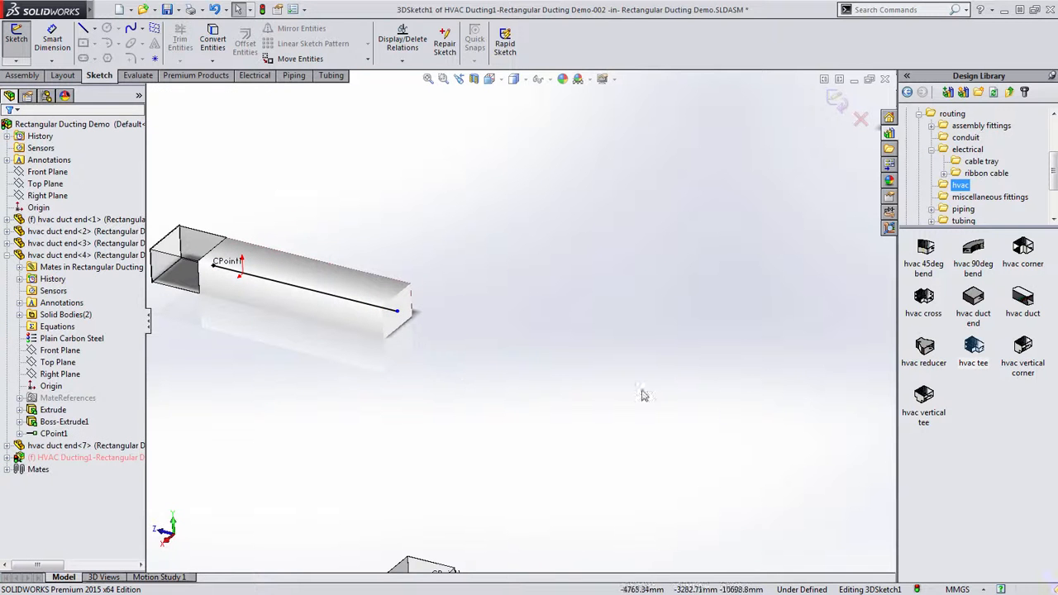
pyautogui.moveTo(822, 351); pyautogui.dragTo(396, 312)
pyautogui.click(822, 320)
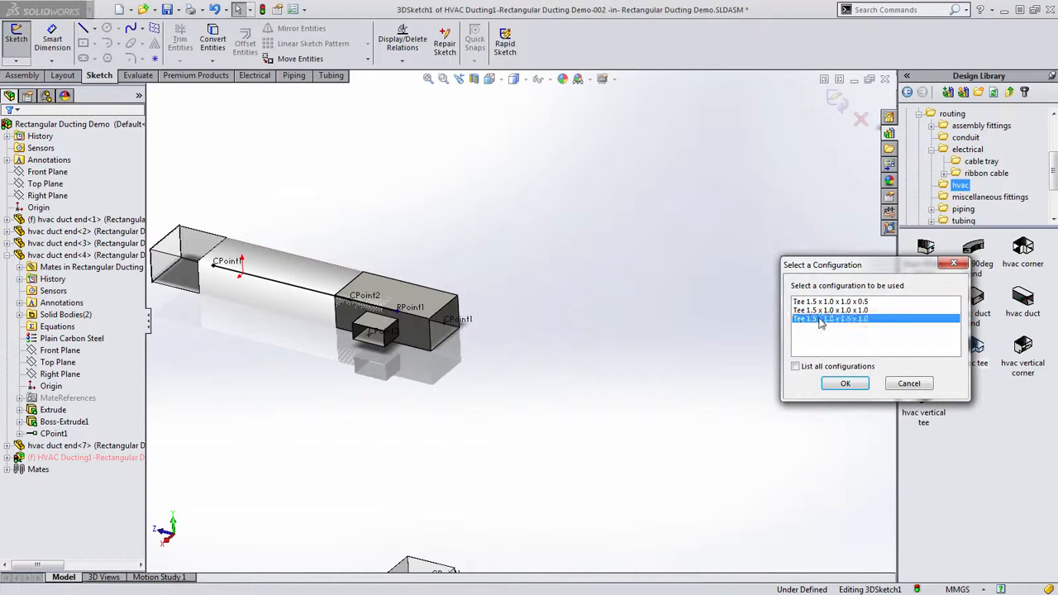
pyautogui.click(841, 384)
pyautogui.press('Escape')
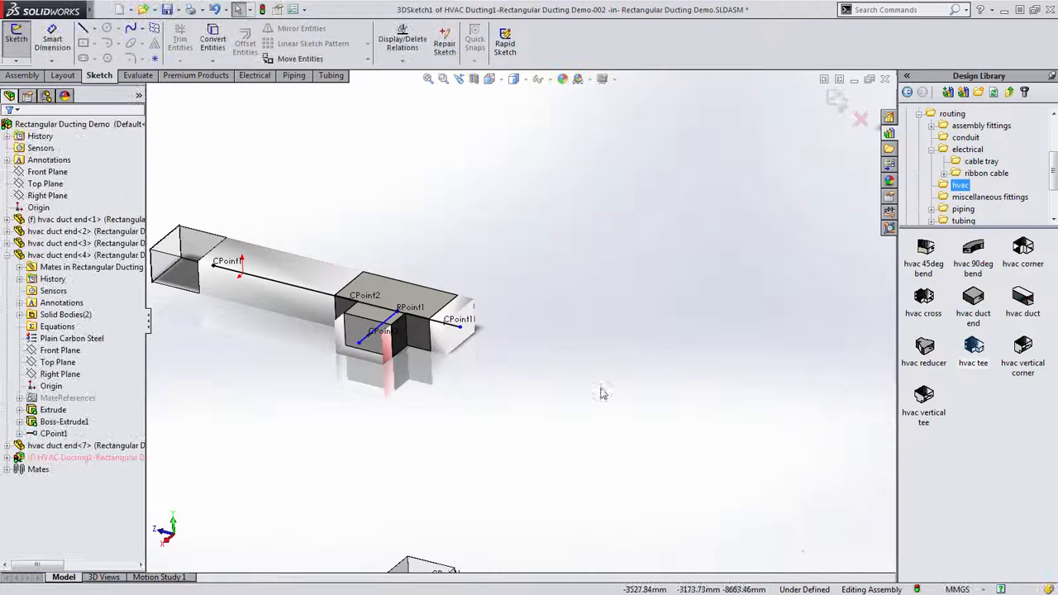
# - Lengthen the tee's side branch and sketch axis-aligned route lines through two right-angle bends to the lower duct end's connection point
pyautogui.scroll(2, 533, 436)
pyautogui.moveTo(404, 351); pyautogui.dragTo(373, 368)
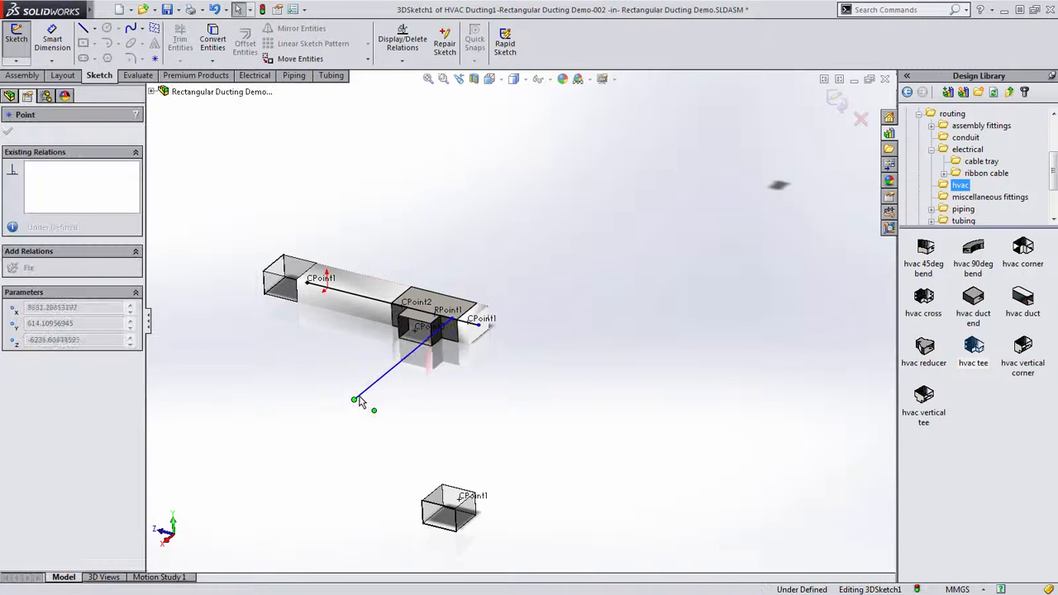
pyautogui.moveTo(352, 408); pyautogui.dragTo(367, 385)
pyautogui.press('s')
pyautogui.click(372, 432)
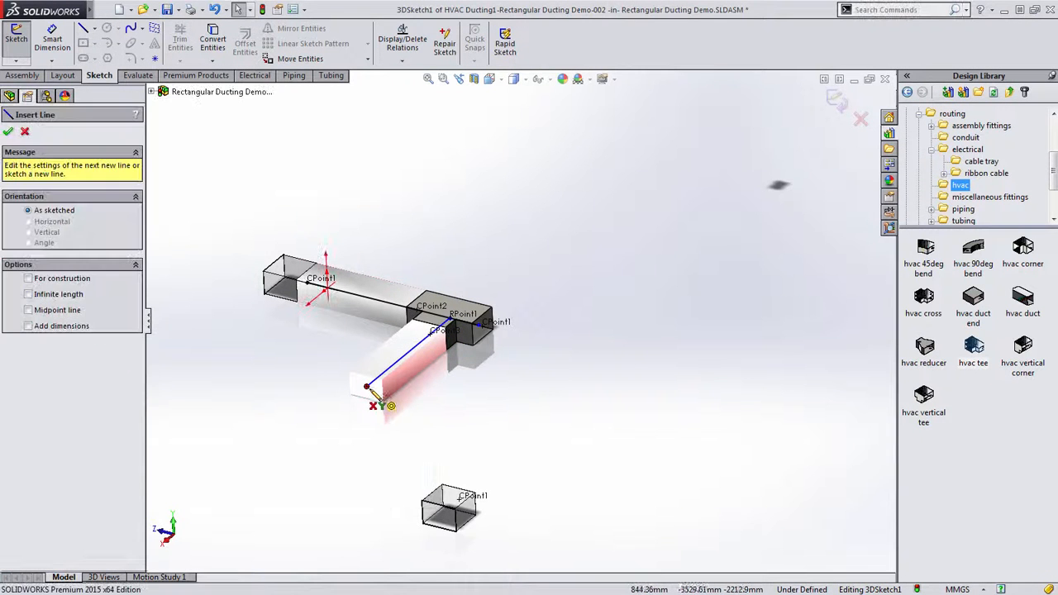
pyautogui.click(371, 398)
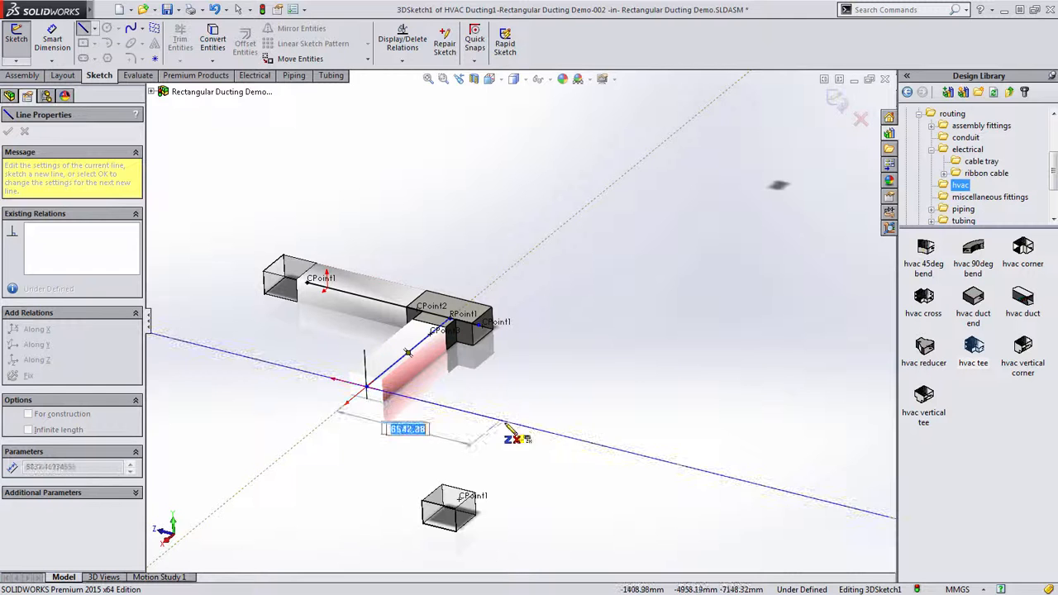
pyautogui.click(557, 433)
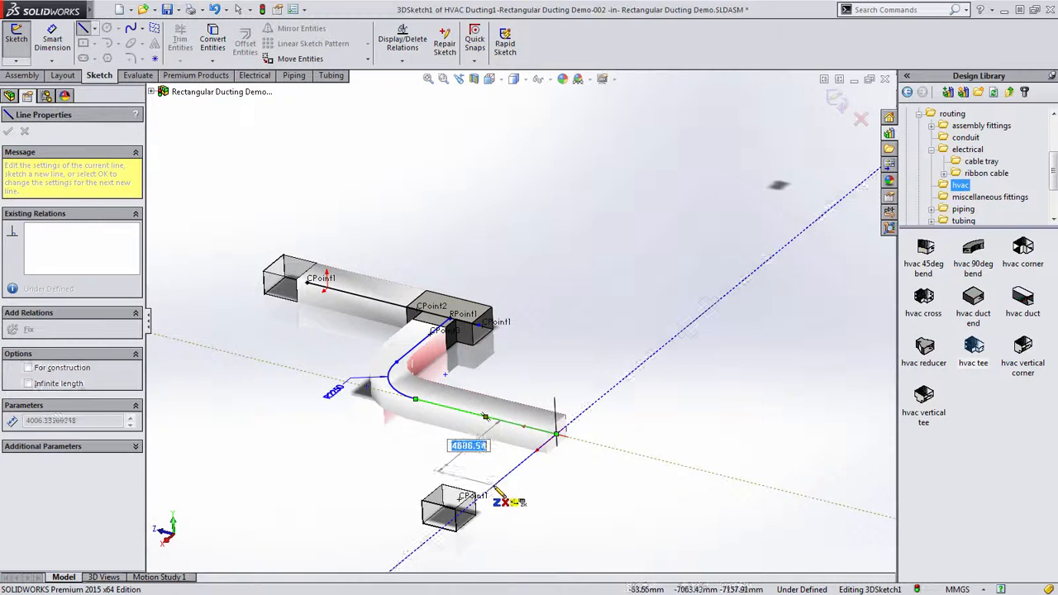
pyautogui.click(463, 499)
pyautogui.press('Escape')
pyautogui.click(461, 500)
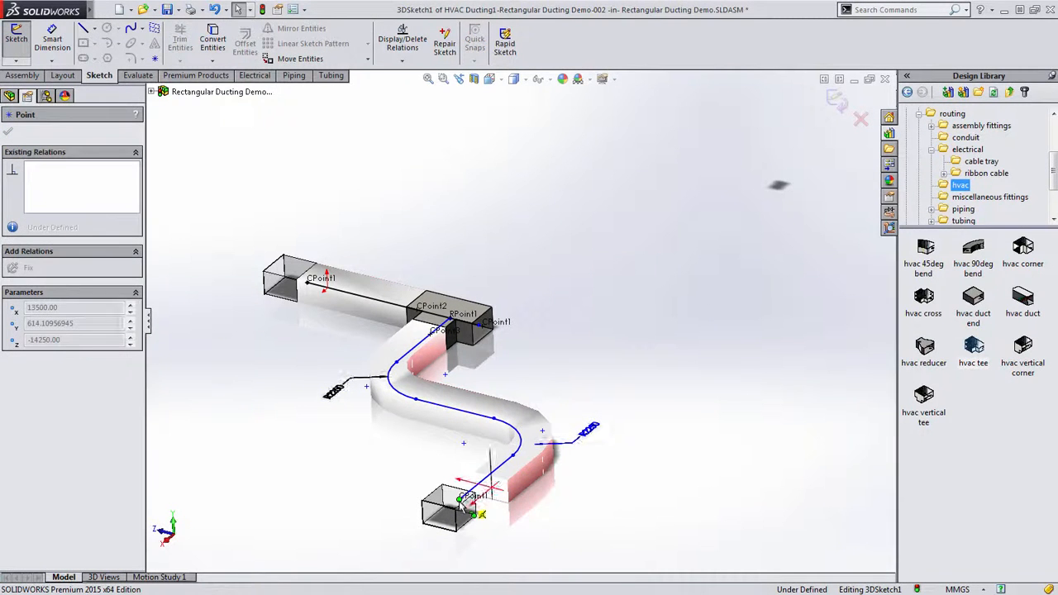
pyautogui.click(545, 337)
# - Extend the tee's straight outlet and route it vertically upward, horizontally along Z, and around a final turn toward the remaining duct ends
pyautogui.moveTo(480, 327); pyautogui.dragTo(573, 350)
pyautogui.click(562, 380)
pyautogui.press('s')
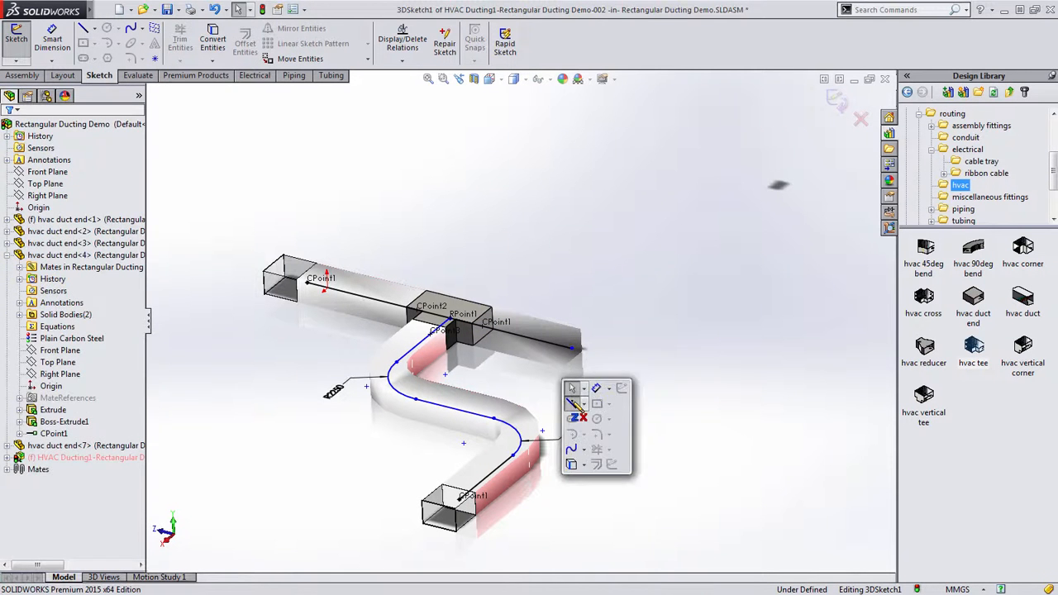
pyautogui.click(571, 403)
pyautogui.click(572, 349)
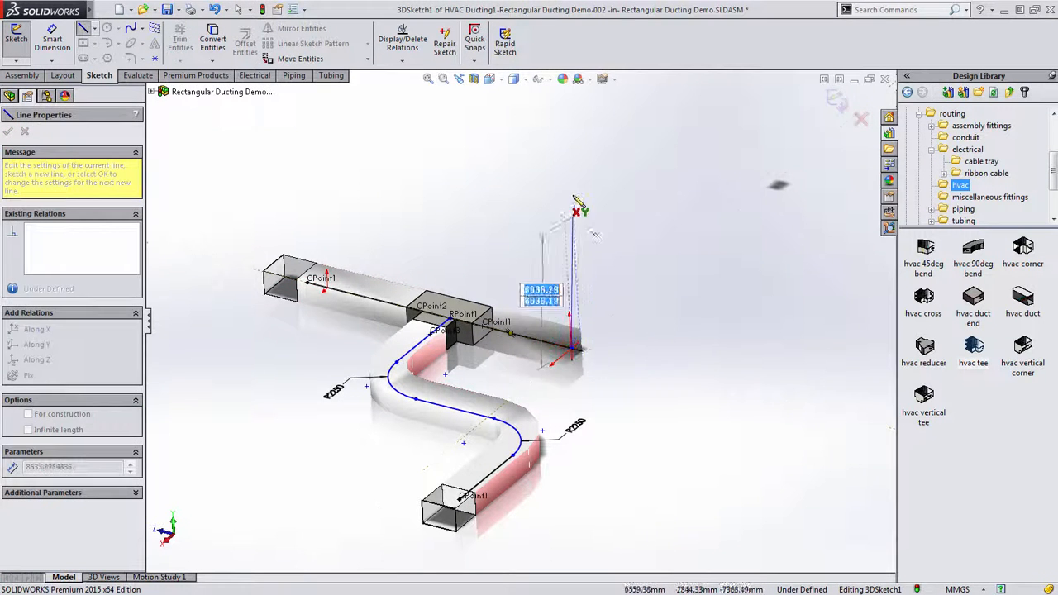
pyautogui.click(560, 127)
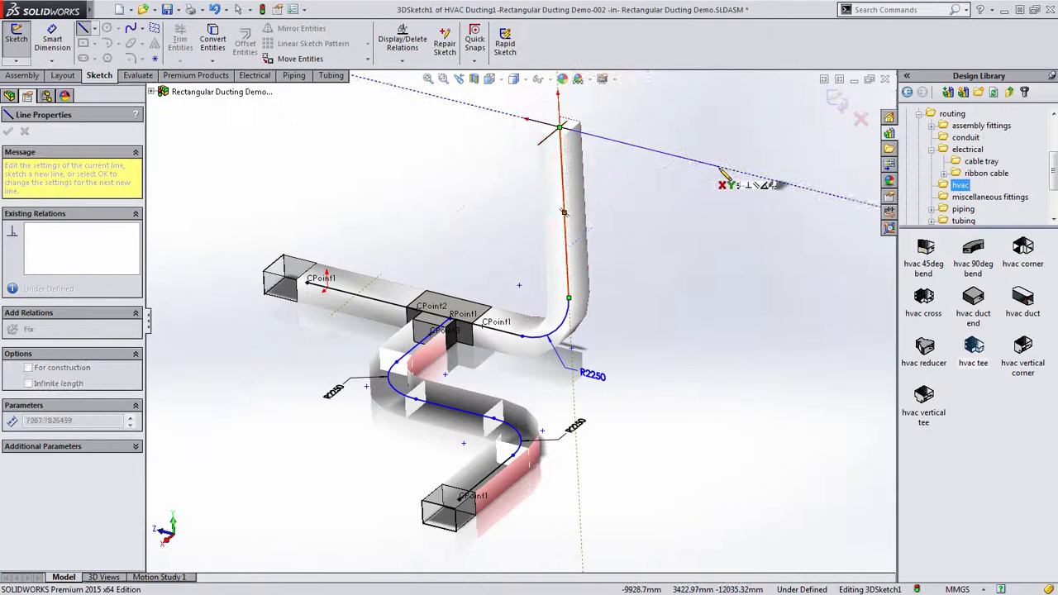
pyautogui.click(756, 177)
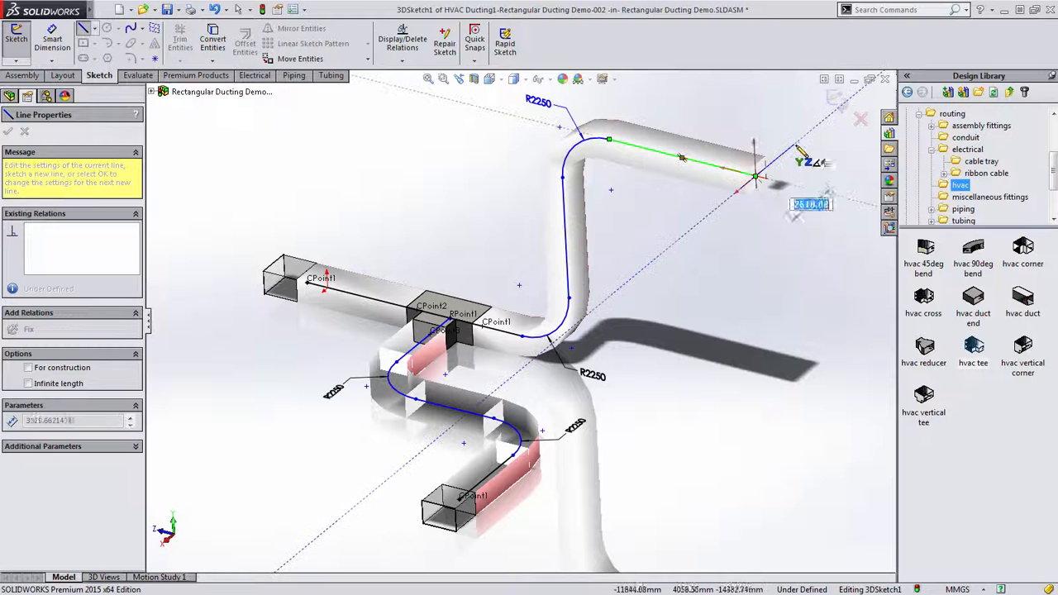
pyautogui.press('Escape')
# - Lengthen the last route segment and place an hvac cross at its endpoint, accepting the preselected configuration
pyautogui.keyDown('ctrl'); pyautogui.moveTo(806, 142); pyautogui.dragTo(376, 485, button='middle'); pyautogui.keyUp('ctrl')
pyautogui.scroll(-3, 418, 383)
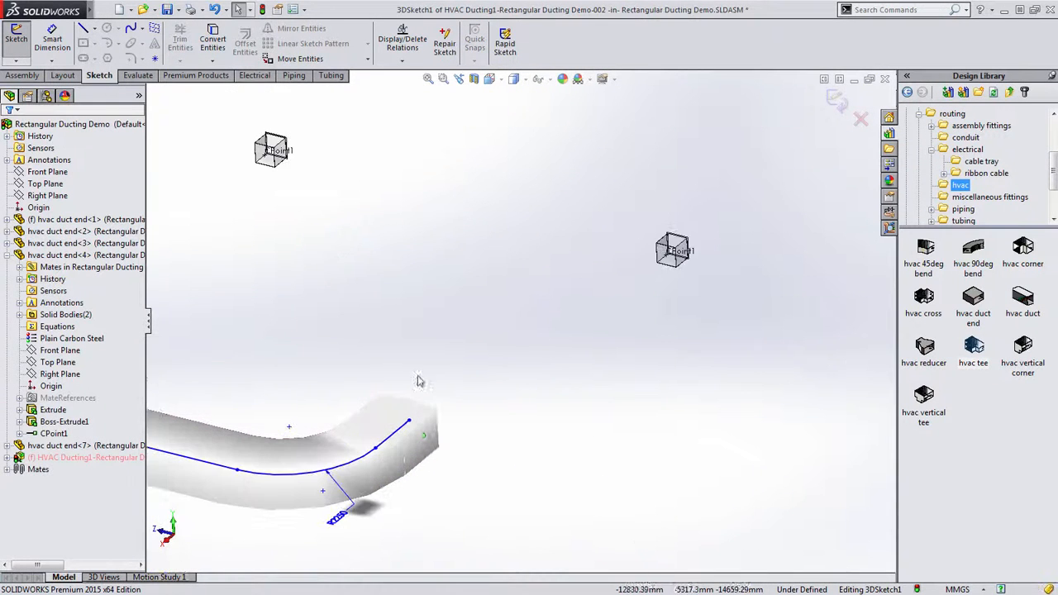
pyautogui.moveTo(410, 423); pyautogui.dragTo(448, 404)
pyautogui.click(597, 400)
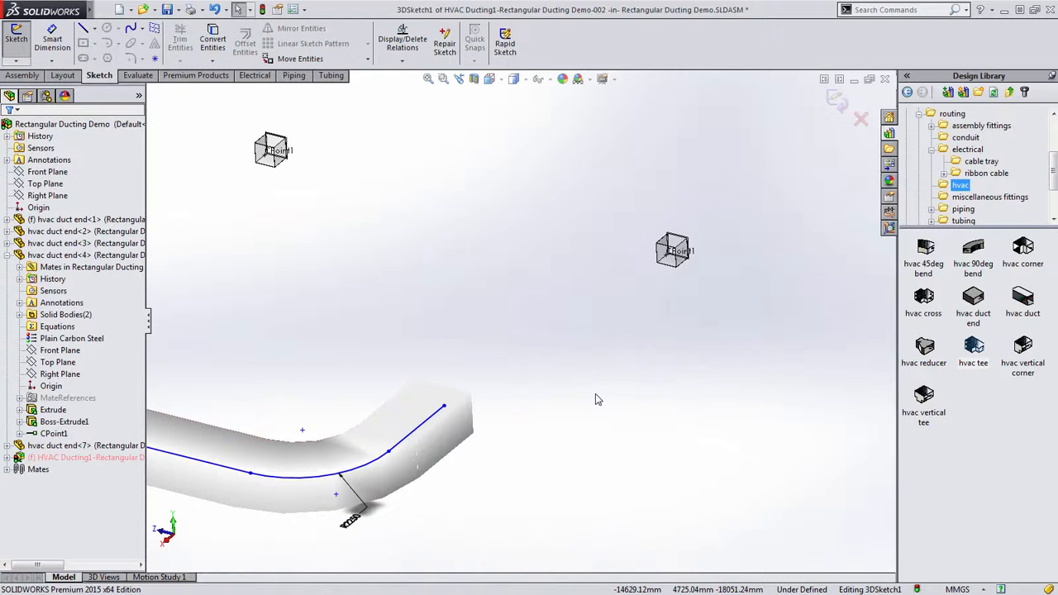
pyautogui.moveTo(924, 297); pyautogui.dragTo(448, 403)
pyautogui.click(844, 384)
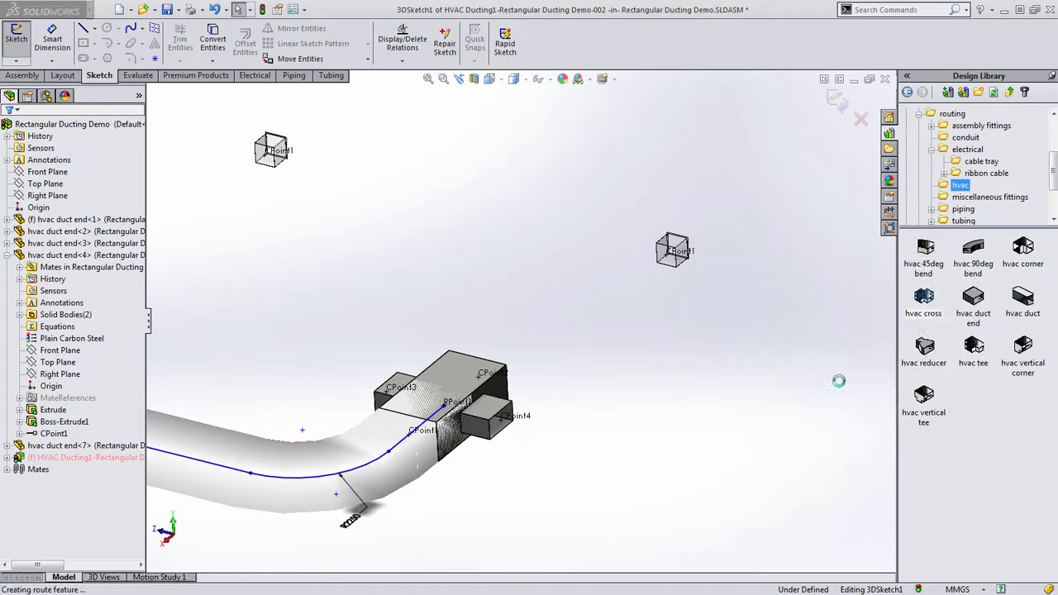
pyautogui.press('Escape')
# - Extend the route stubs from the cross's straight outlet and both of its side outlets
pyautogui.moveTo(502, 366); pyautogui.dragTo(547, 320)
pyautogui.moveTo(530, 433); pyautogui.dragTo(725, 468)
pyautogui.moveTo(377, 384); pyautogui.dragTo(194, 334)
# - Sketch a line from the end of each side branch of the cross, turning both parallel to the straight outlet toward the duct ends
pyautogui.press('s')
pyautogui.click(240, 343)
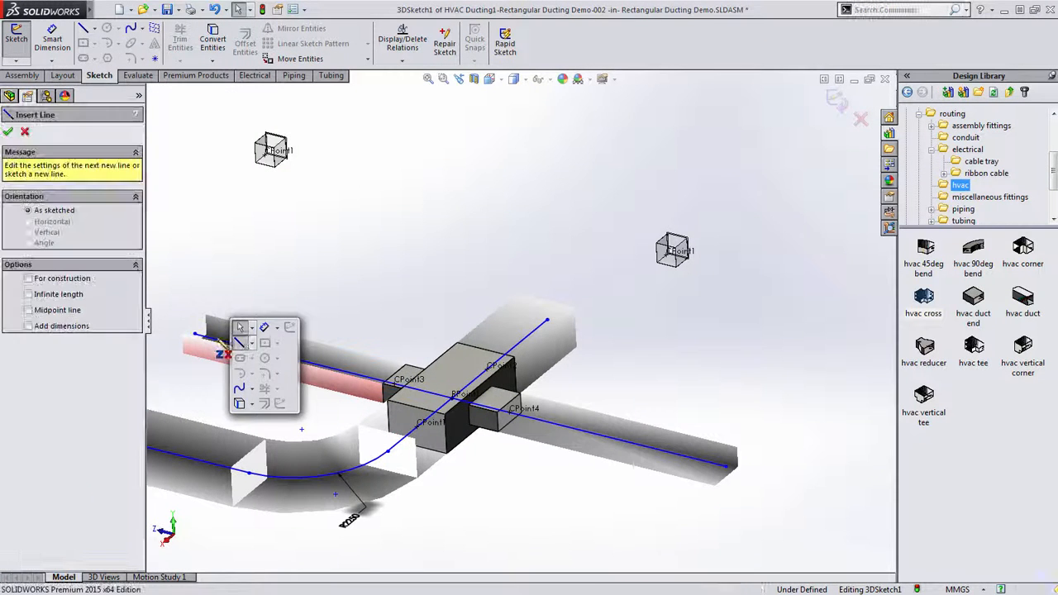
pyautogui.click(196, 335)
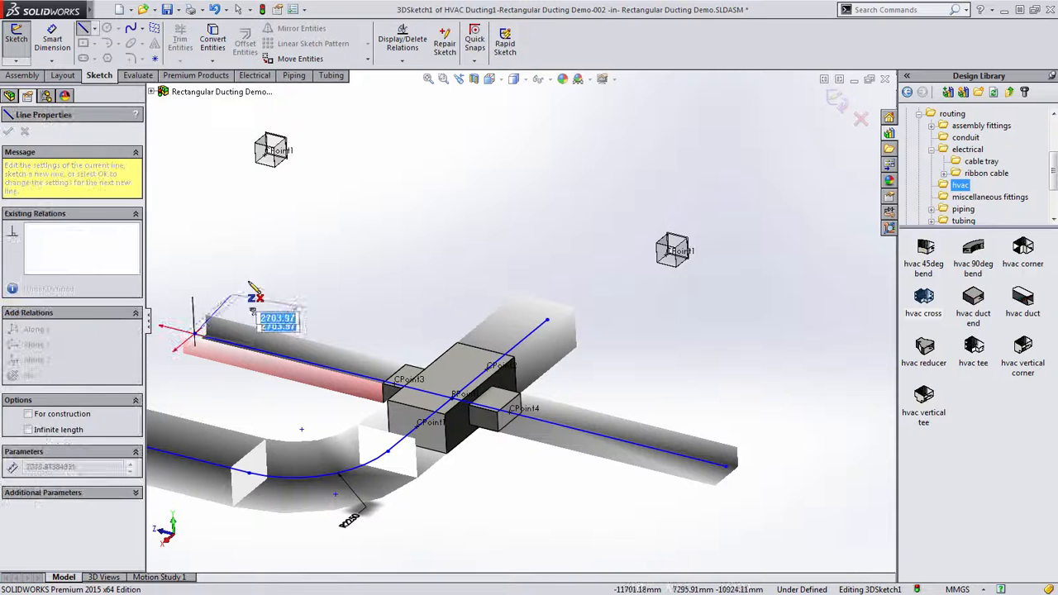
pyautogui.click(284, 263)
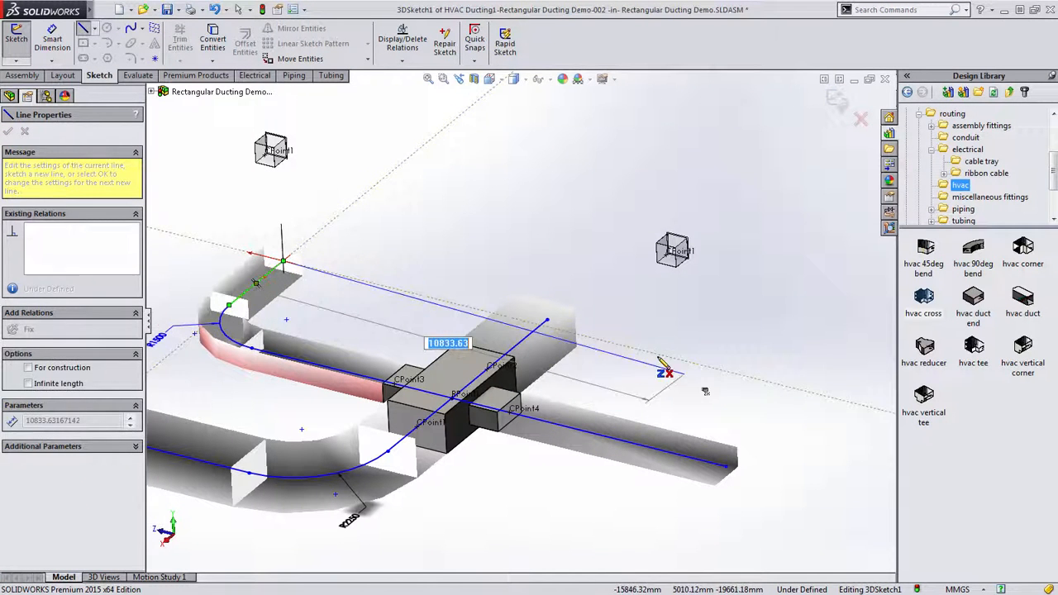
pyautogui.press('Escape')
pyautogui.press('s')
pyautogui.click(739, 457)
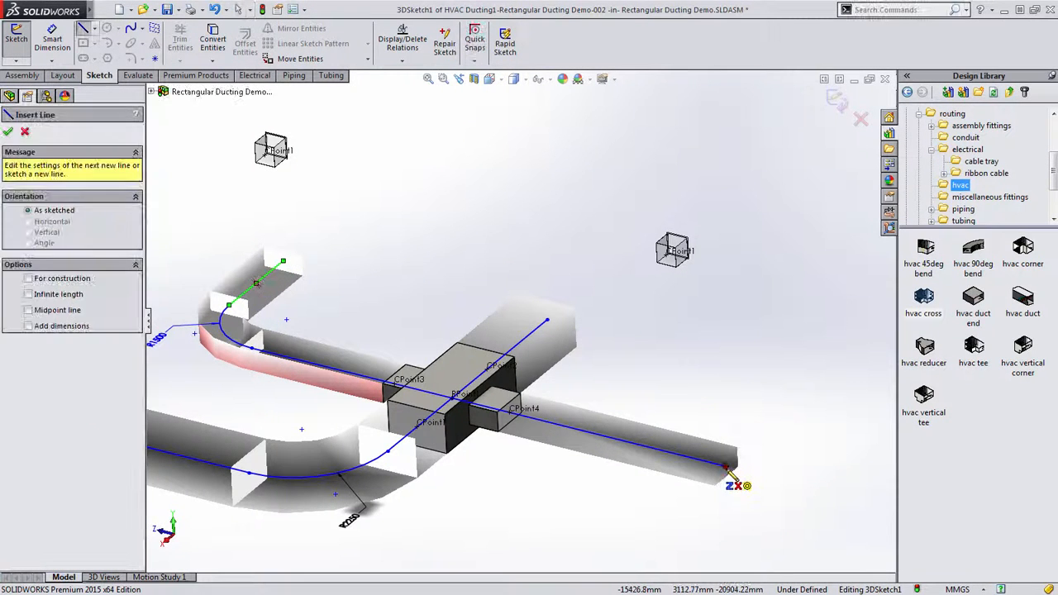
pyautogui.click(727, 466)
pyautogui.click(843, 371)
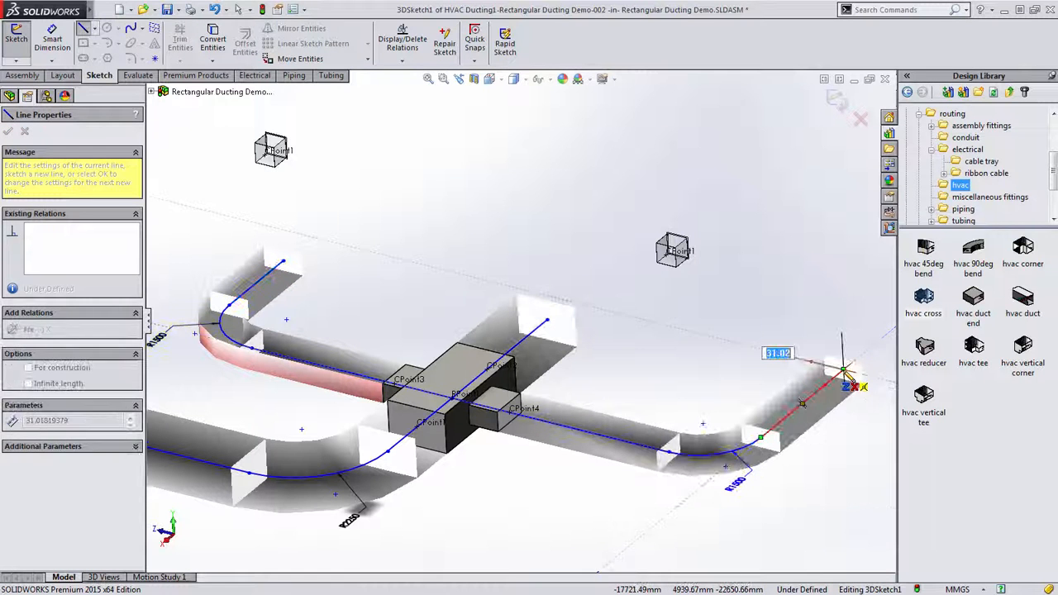
pyautogui.press('Escape')
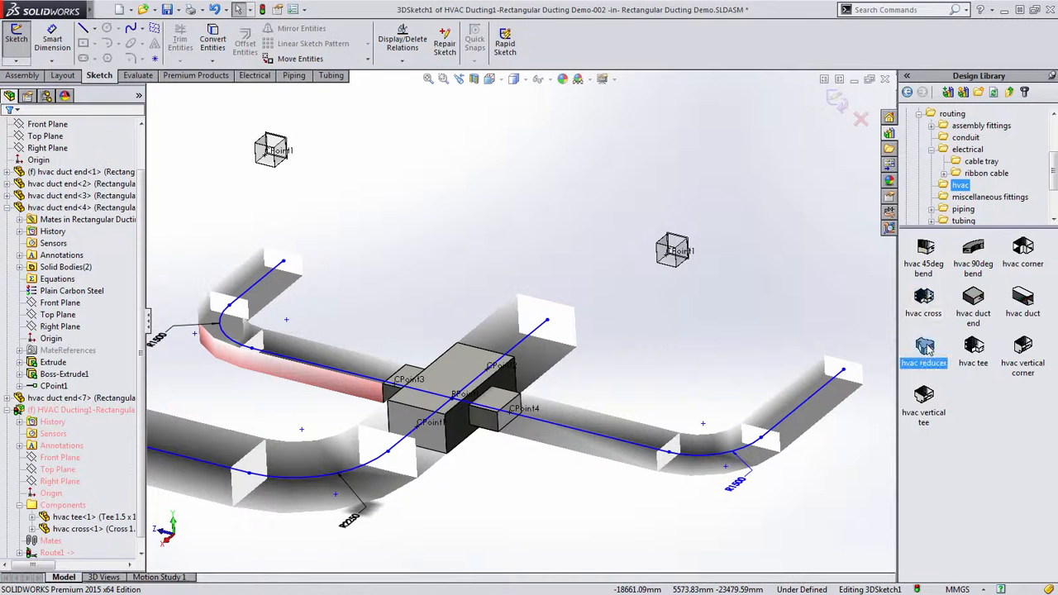
# - Place Reducer 1.0x0.5 to 0.5x0.5 on both side branch ends and Reducer 1.5x1.0 to 0.5x0.5 on the straight outlet
pyautogui.moveTo(852, 370); pyautogui.dragTo(849, 373)
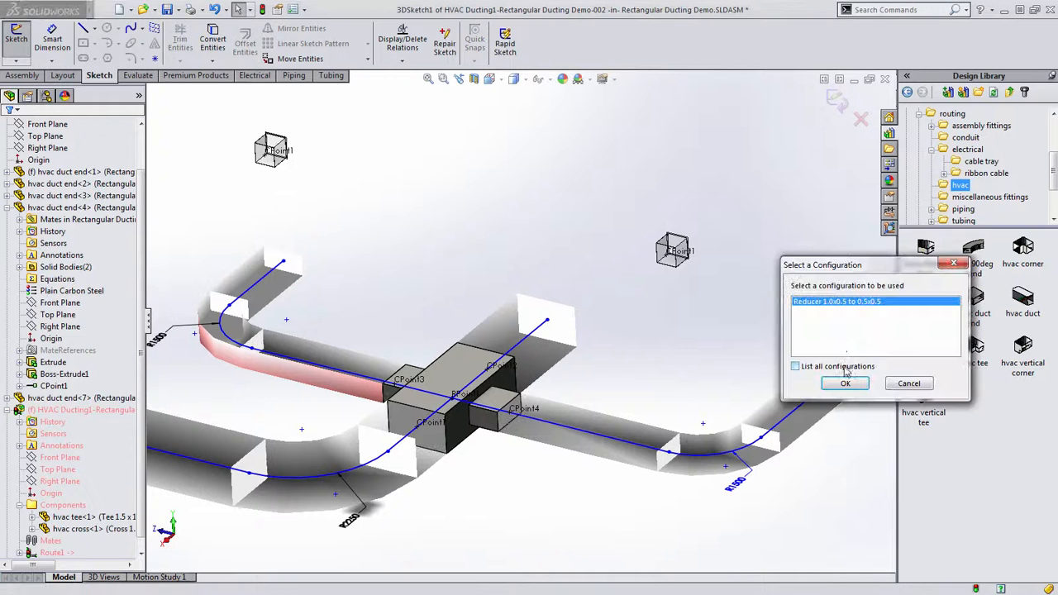
pyautogui.click(844, 383)
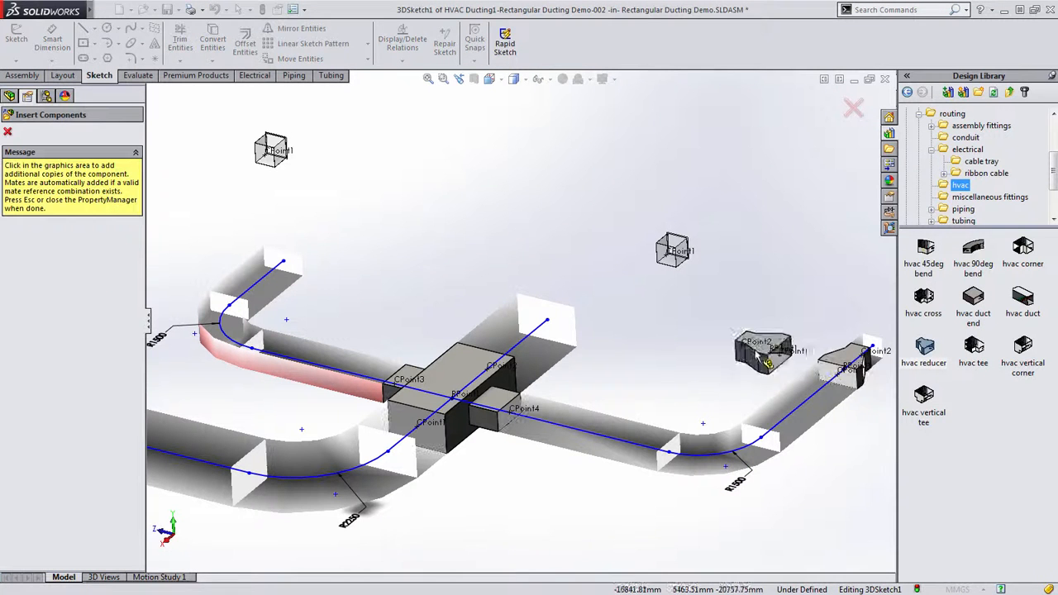
pyautogui.click(291, 276)
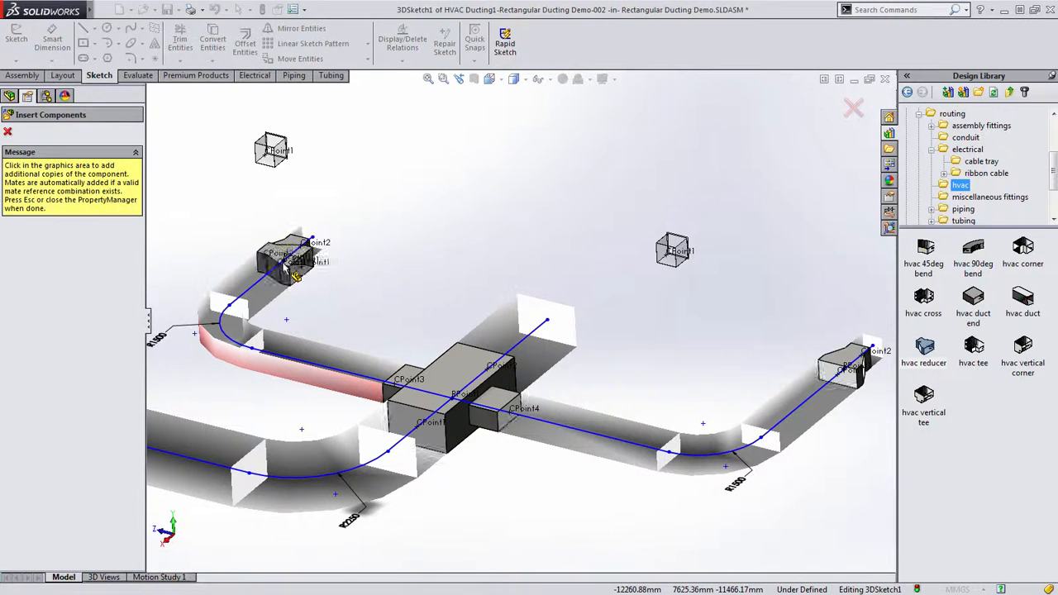
pyautogui.click(547, 322)
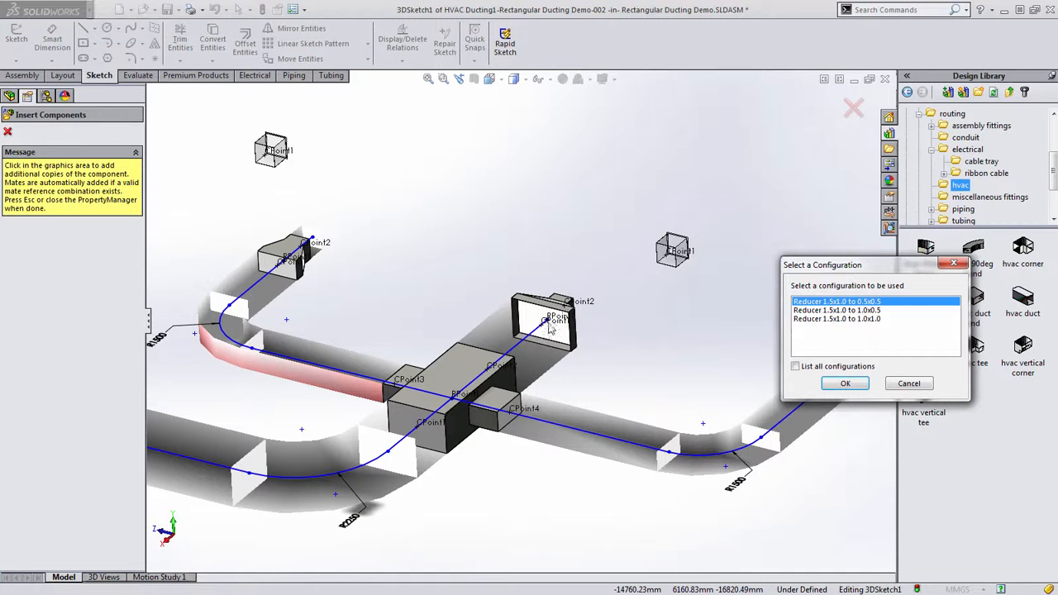
pyautogui.click(847, 383)
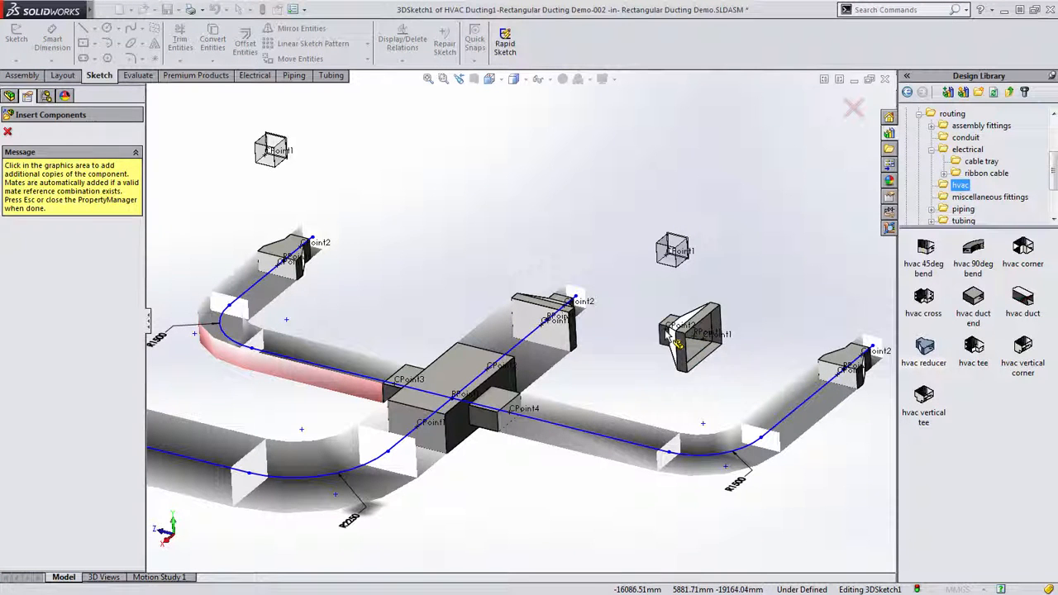
pyautogui.press('Escape')
# - Connect the route endpoints of all three reducers to the connection points of their matching duct ends
pyautogui.moveTo(575, 296); pyautogui.dragTo(667, 254)
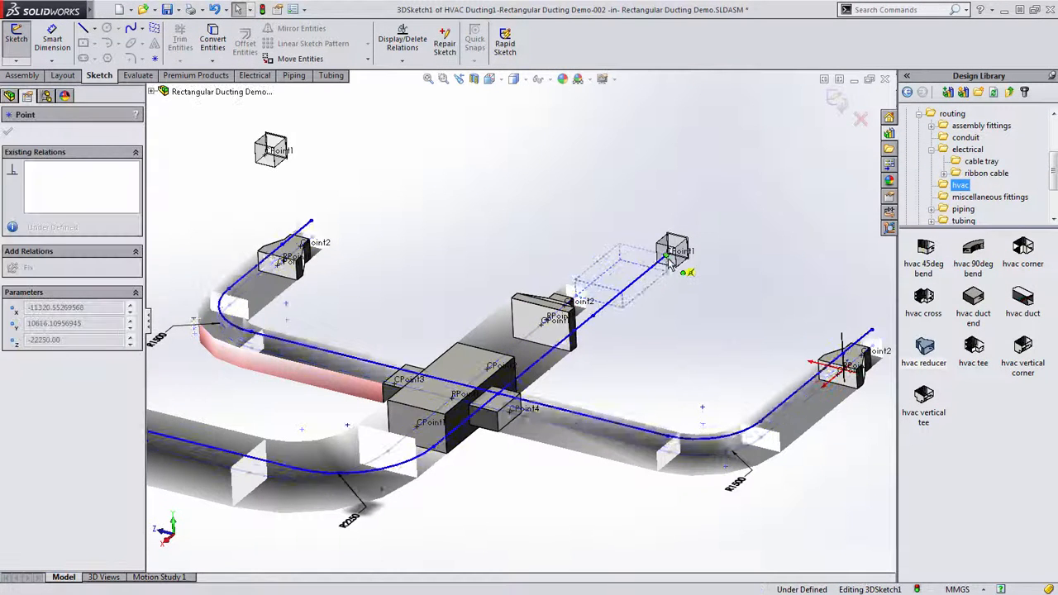
pyautogui.moveTo(310, 219); pyautogui.dragTo(264, 154)
pyautogui.keyDown('ctrl'); pyautogui.moveTo(730, 336); pyautogui.dragTo(468, 355, button='middle'); pyautogui.keyUp('ctrl')
pyautogui.moveTo(578, 335); pyautogui.dragTo(770, 362)
pyautogui.click(679, 267)
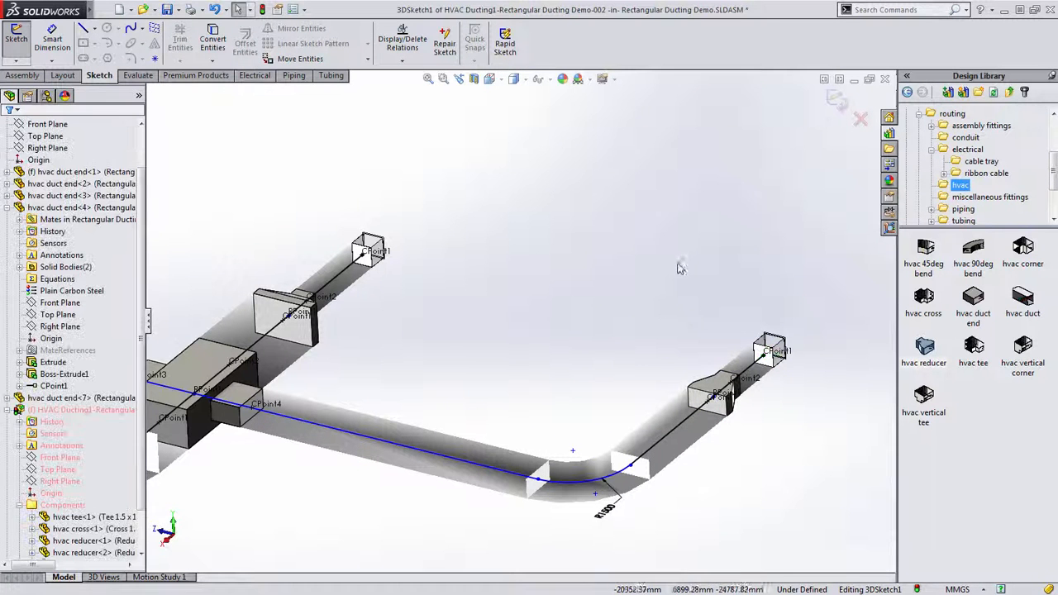
# - Finish the route sketch to generate the solid ducting and hide the routing point labels
pyautogui.click(837, 99)
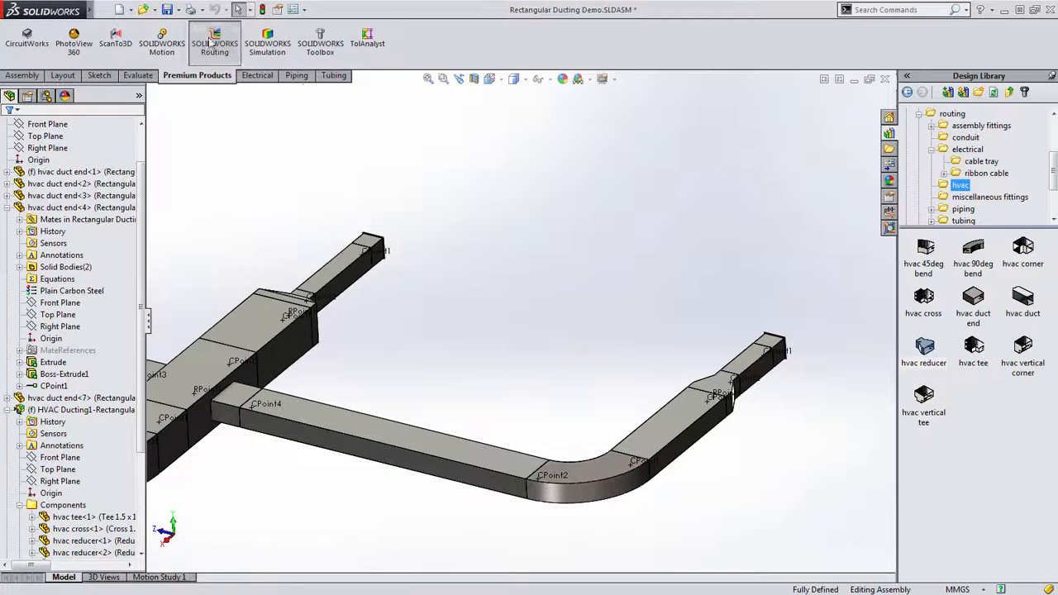
pyautogui.moveTo(105, 11)
pyautogui.click(153, 10)
pyautogui.click(178, 138)
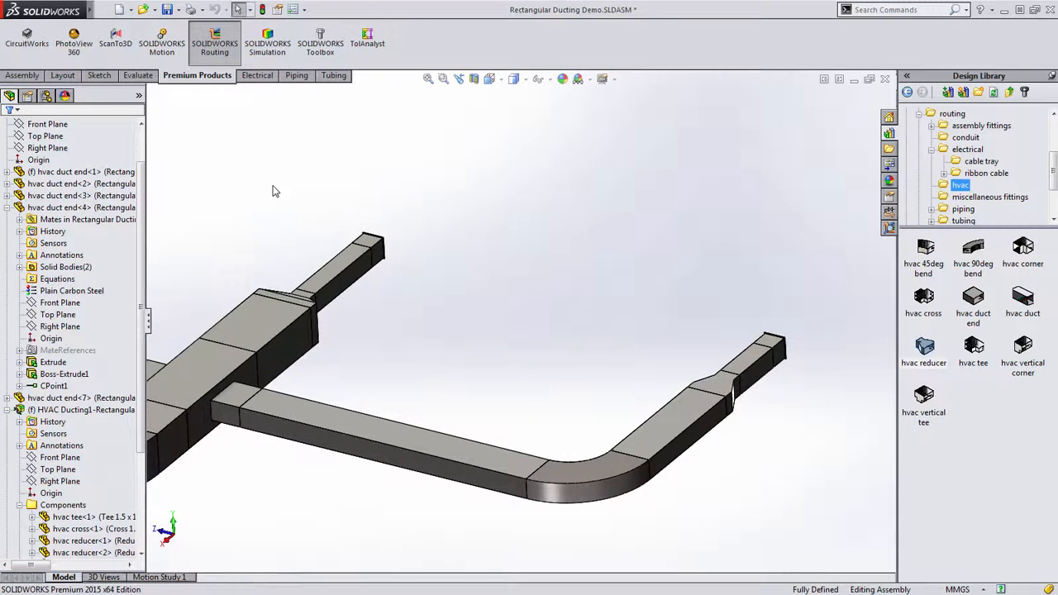
# - Review the complete ducting layout and open the drawing associated with the Rectangular Ducting Demo assembly
pyautogui.press('f')
pyautogui.moveTo(339, 264)
pyautogui.mouseDown(button='middle')
pyautogui.moveTo(392, 190)
pyautogui.moveTo(474, 264)
pyautogui.moveTo(442, 264)
pyautogui.mouseUp(button='middle')
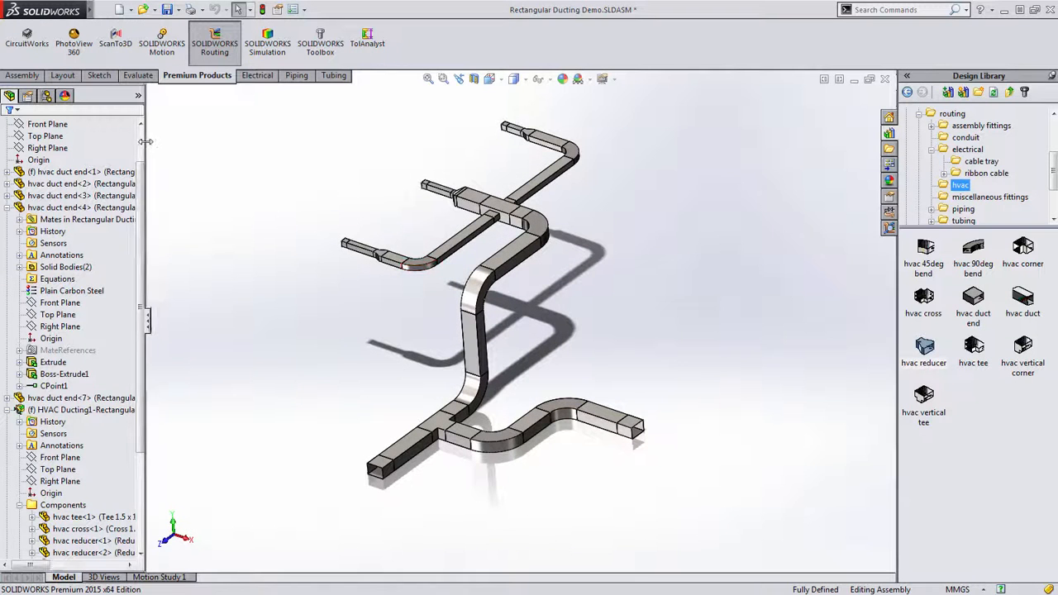
pyautogui.scroll(2, 82, 141)
pyautogui.click(53, 123)
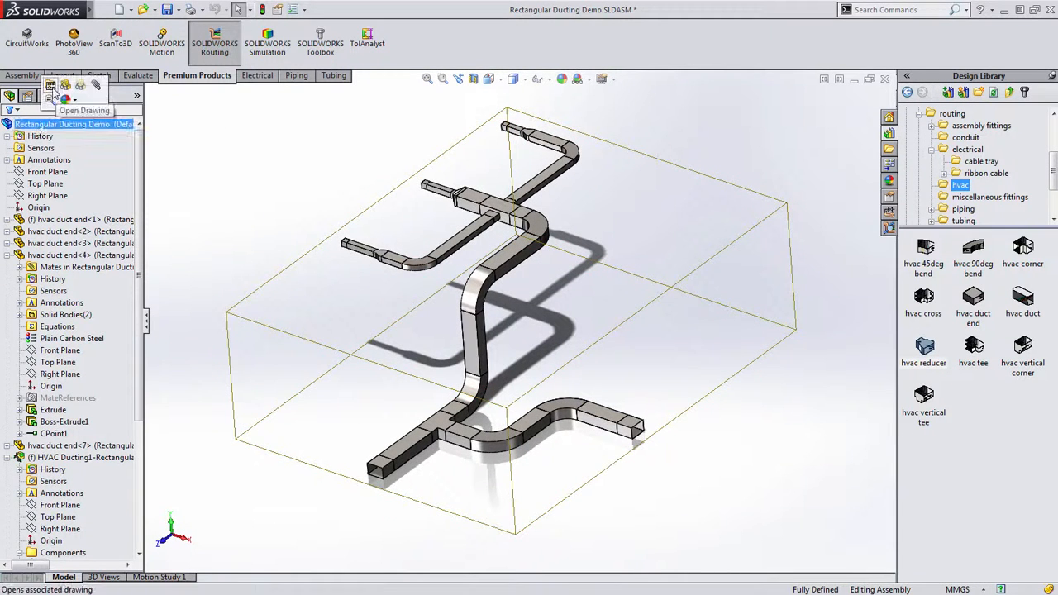
pyautogui.click(51, 87)
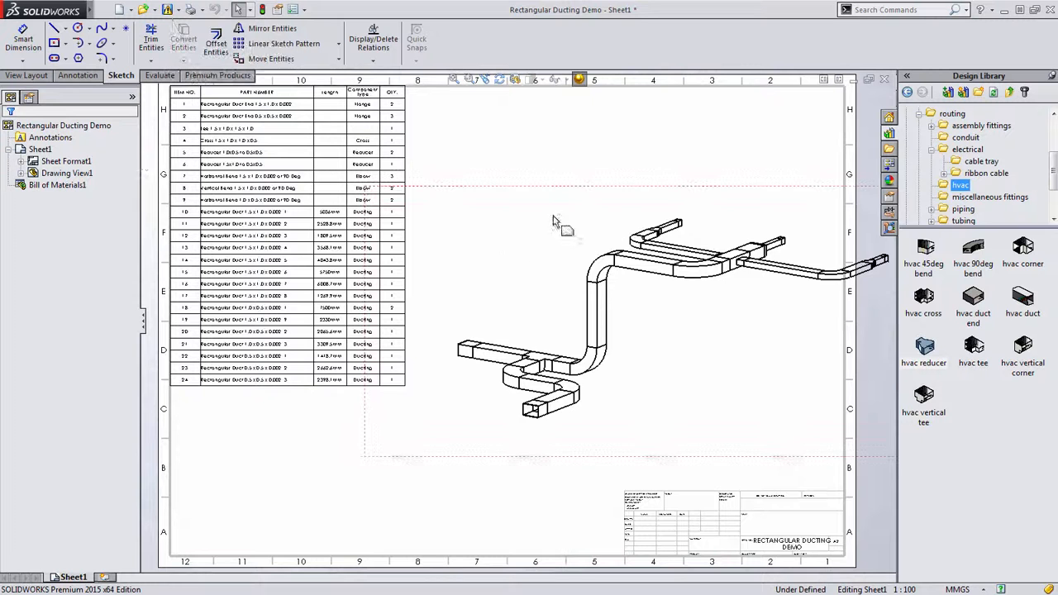
# - Move the ducting view lower on the sheet, clear of the bill of materials, and select its vertical duct segment to identify its table row
pyautogui.click(479, 273)
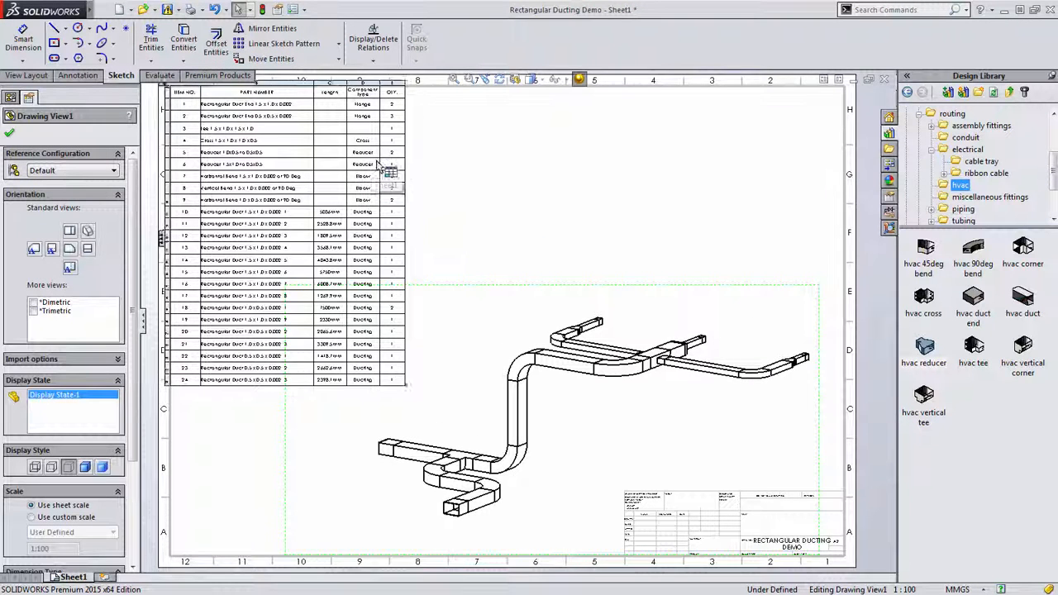
pyautogui.scroll(-2, 386, 170)
pyautogui.click(571, 489)
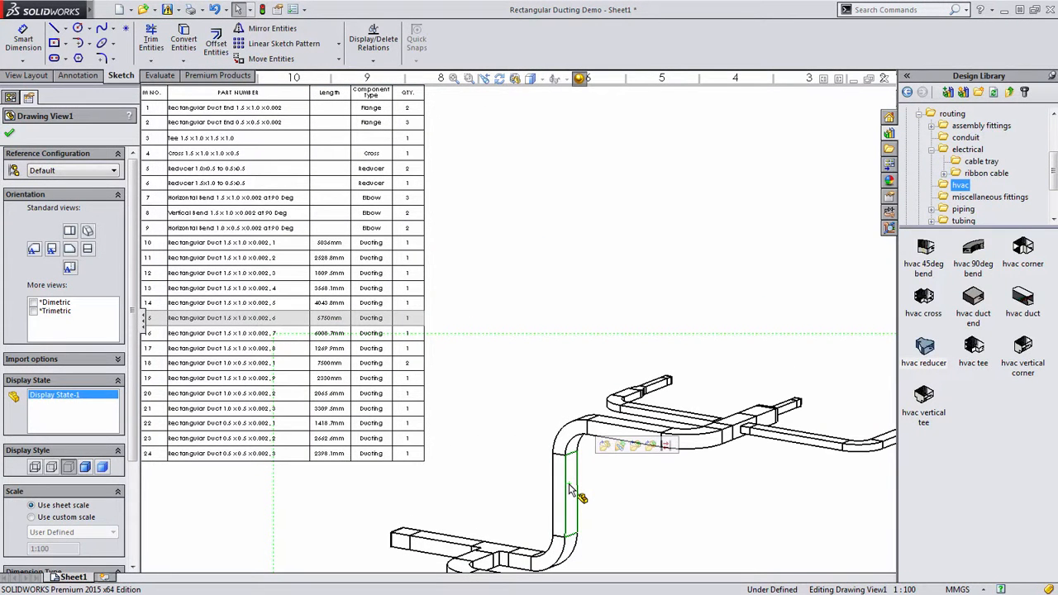
# - Select the horizontal bend in the ducting view to find its bill of materials row, and review the full drawing sheet
pyautogui.click(705, 447)
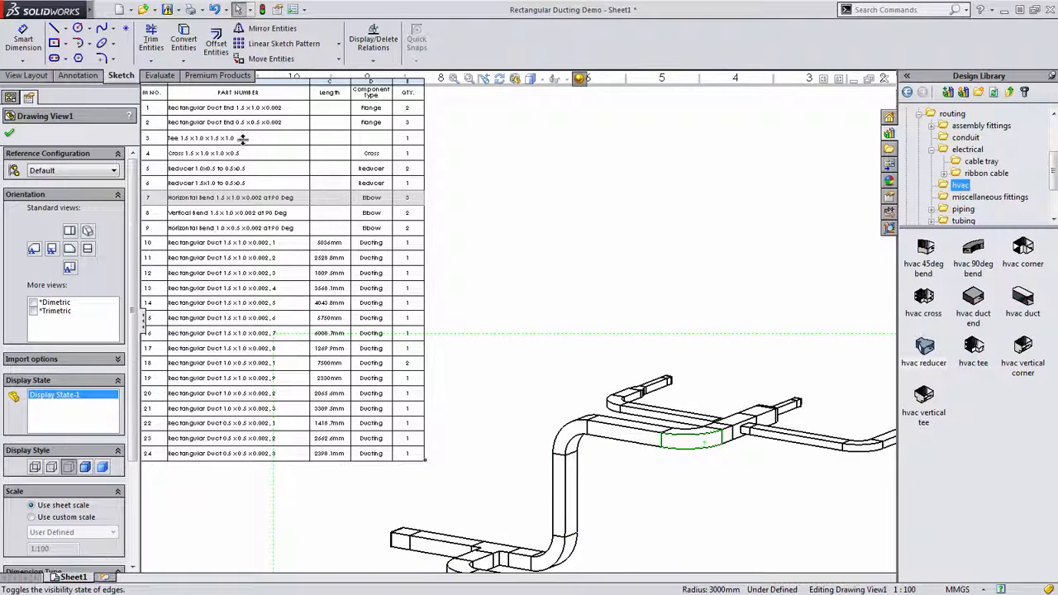
pyautogui.scroll(-3, 265, 166)
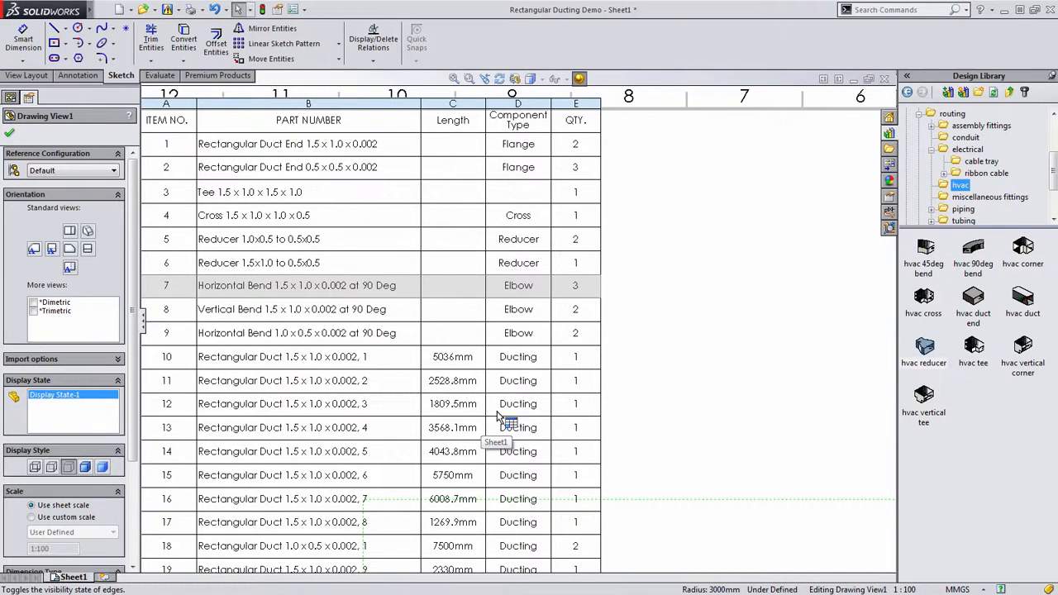
pyautogui.scroll(5, 662, 406)
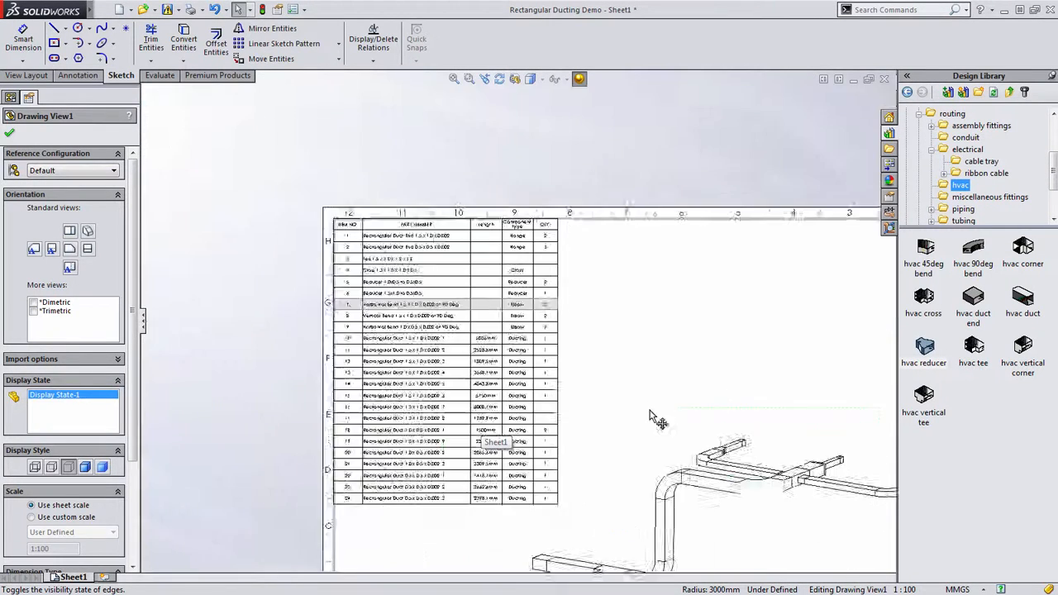
pyautogui.click(681, 255)
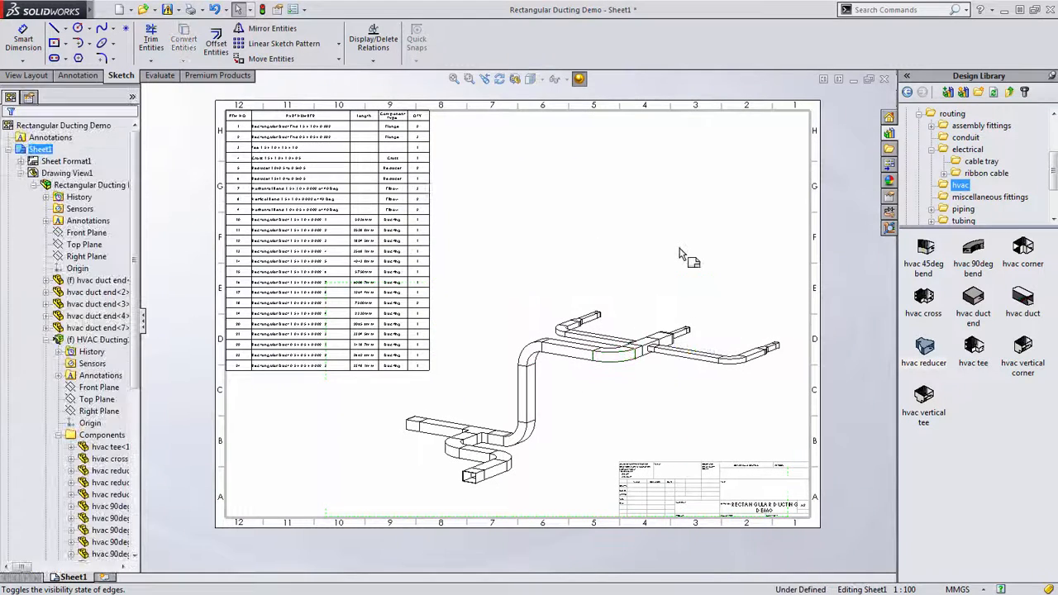
# - Switch to the Cable Tray demo2 assembly, focus on its end fitting, and show the cable tray components in the Design Library
pyautogui.hotkey('ctrl', 'Tab')
pyautogui.click(652, 254)
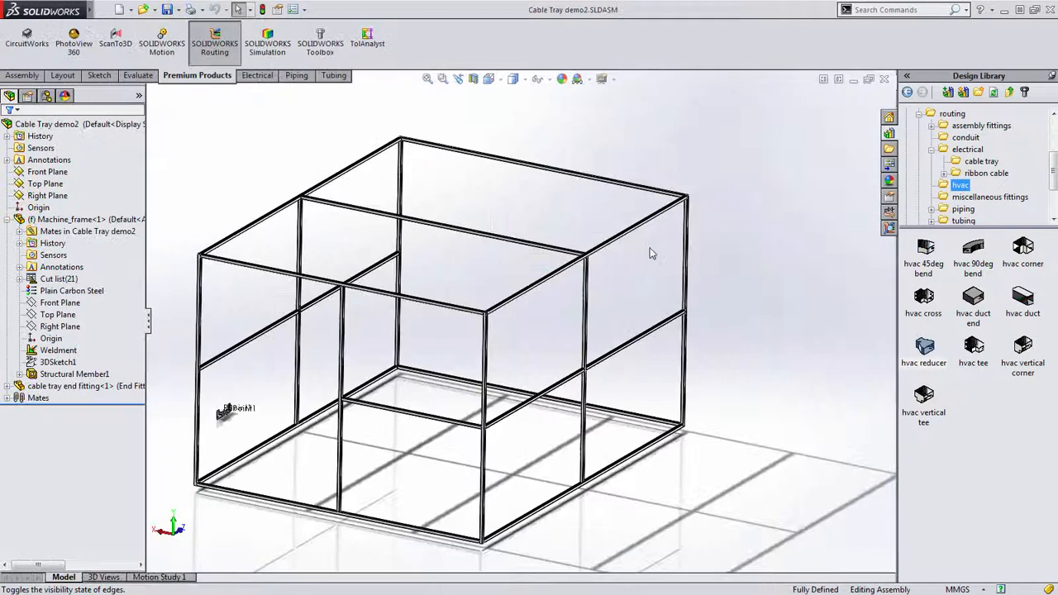
pyautogui.moveTo(366, 312); pyautogui.dragTo(319, 333, button='middle')
pyautogui.scroll(-10, 229, 442)
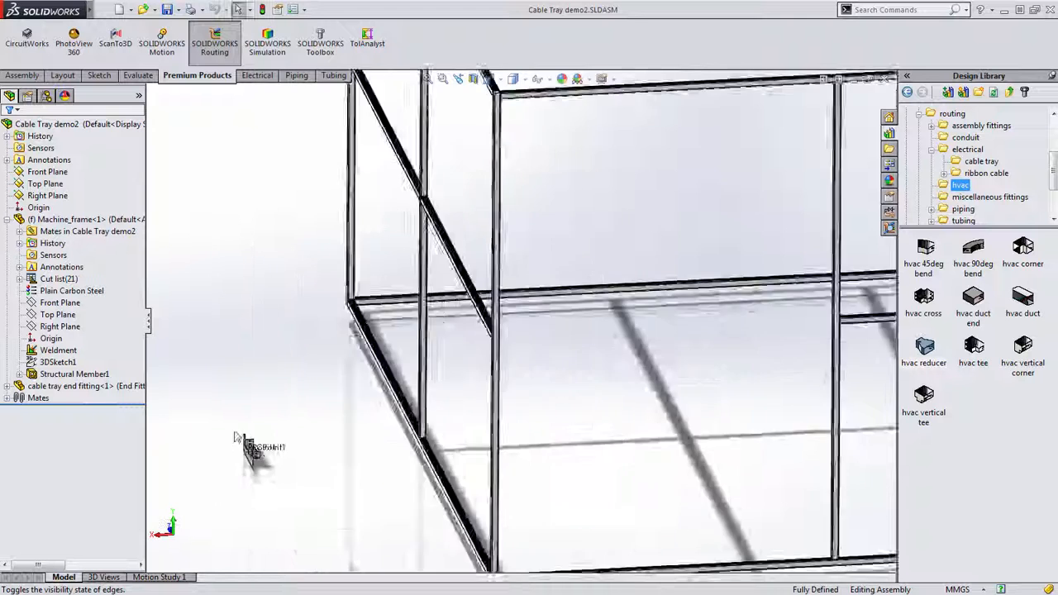
pyautogui.click(977, 163)
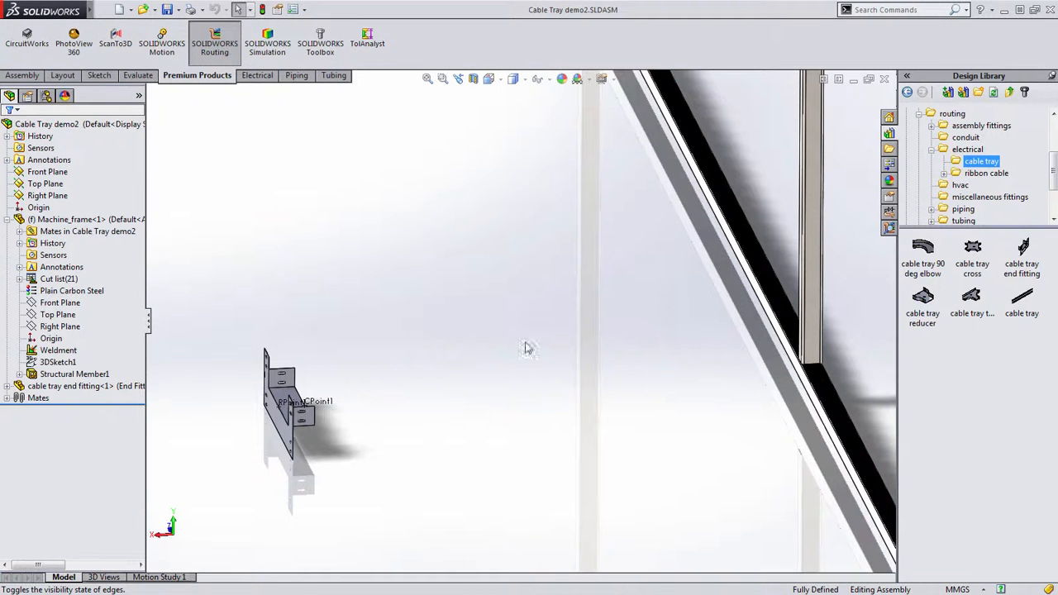
# - Start a cable tray route from the end fitting's CPoint1 with default properties and extend its stub toward the frame to about X 4386 mm
pyautogui.rightClick(326, 409)
pyautogui.click(366, 376)
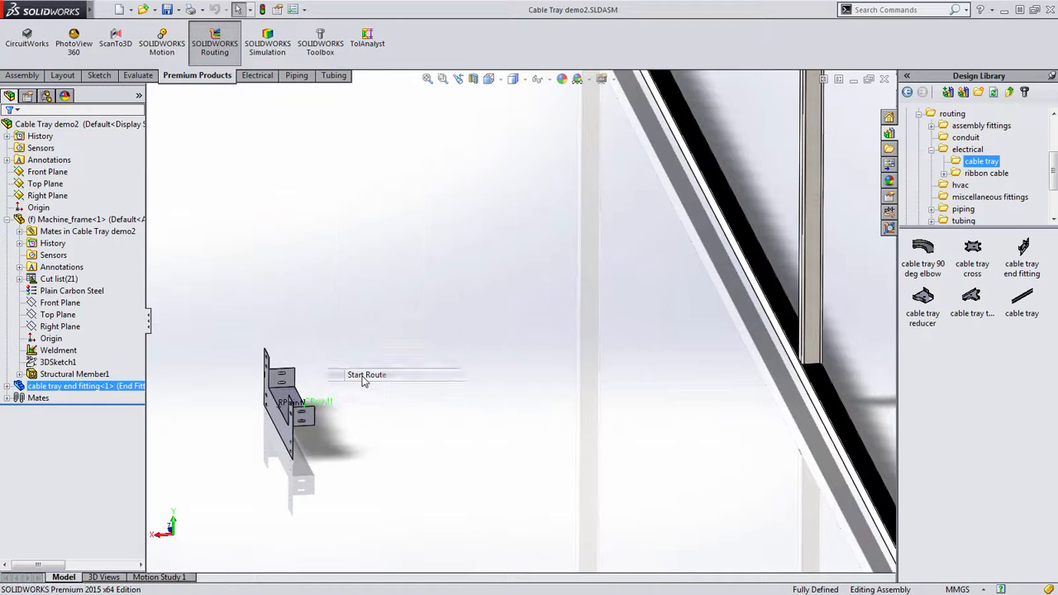
pyautogui.rightClick(365, 380)
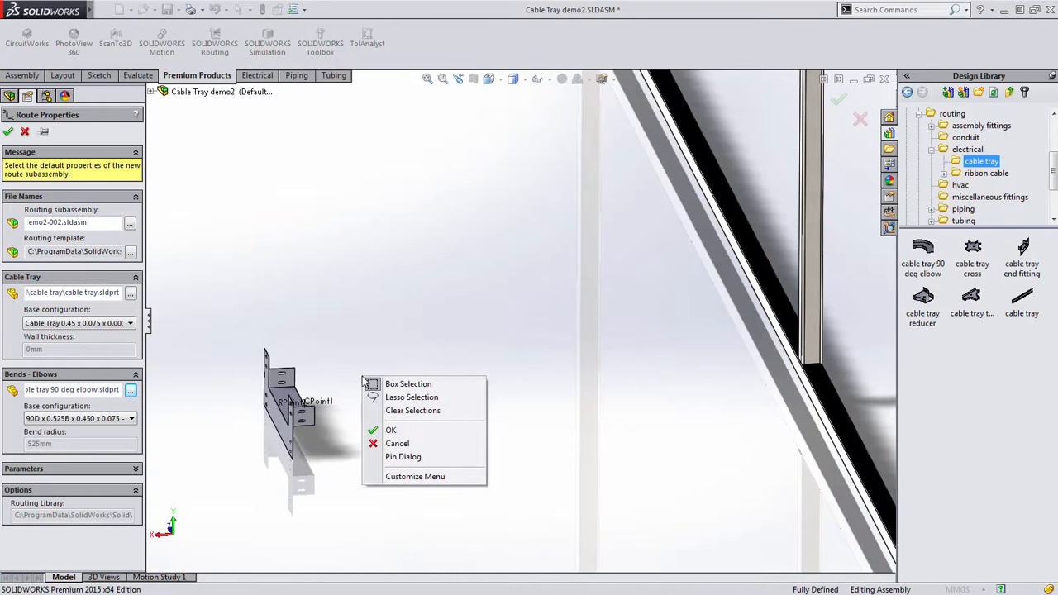
pyautogui.click(388, 430)
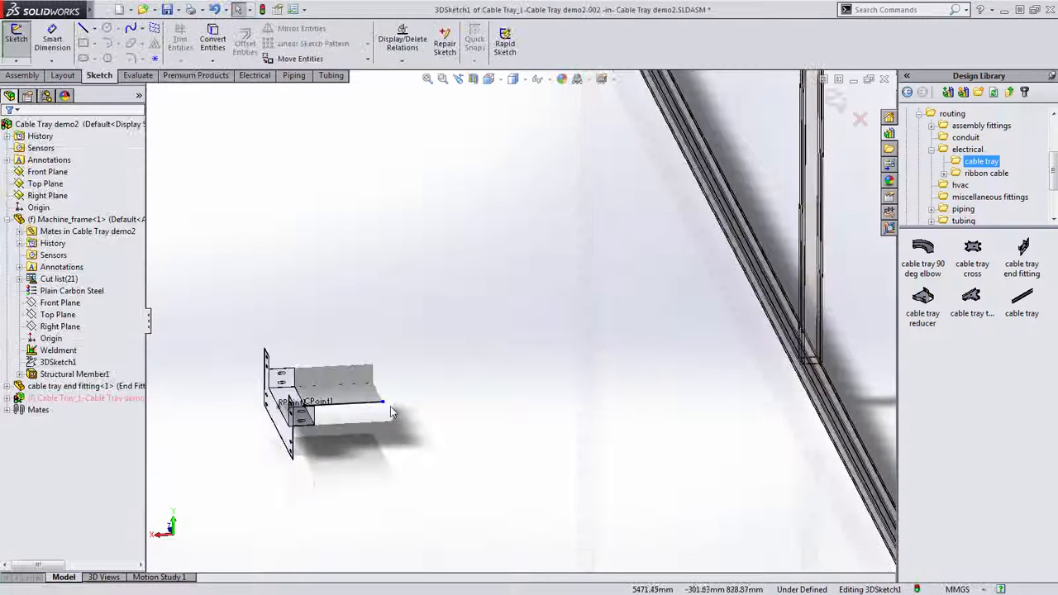
pyautogui.moveTo(383, 403); pyautogui.dragTo(710, 397)
pyautogui.press('f')
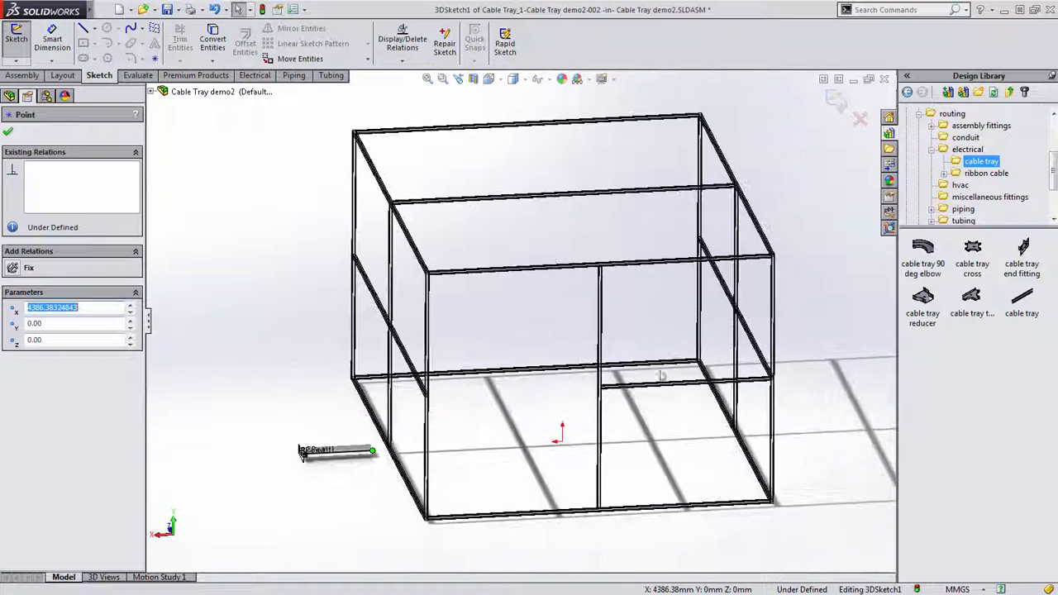
# - Sketch the route from the stub end up beside the frame, across above it, down the far side and outward along the floor
pyautogui.rightClick(409, 461)
pyautogui.click(423, 465)
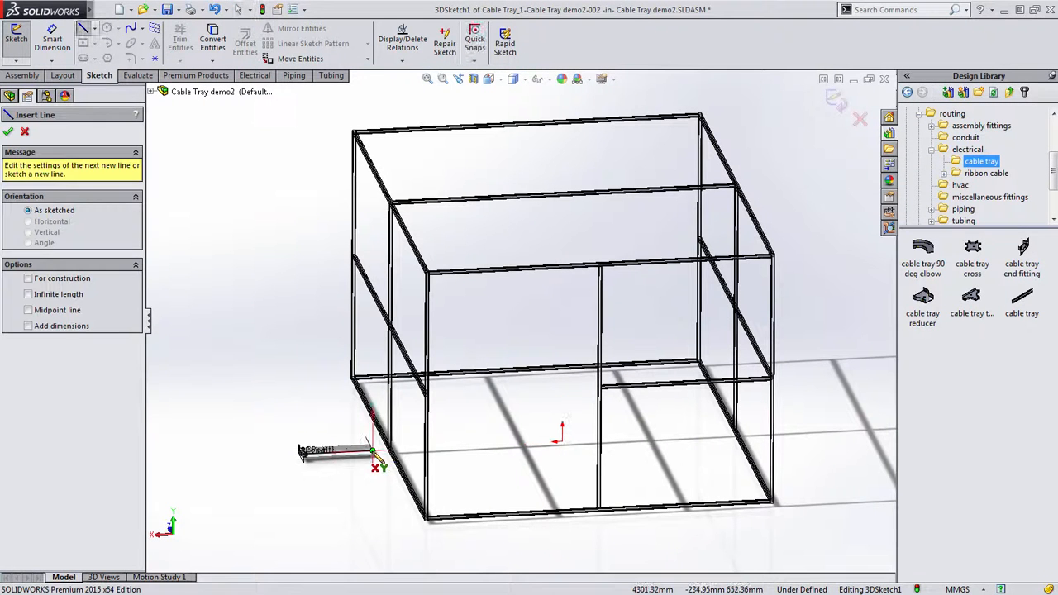
pyautogui.click(373, 453)
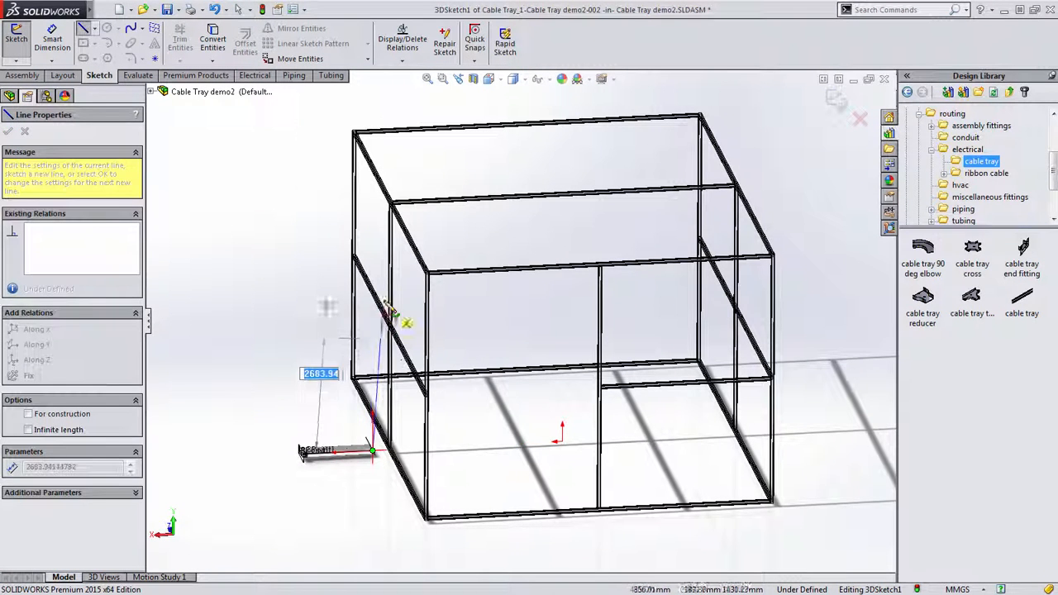
pyautogui.click(375, 105)
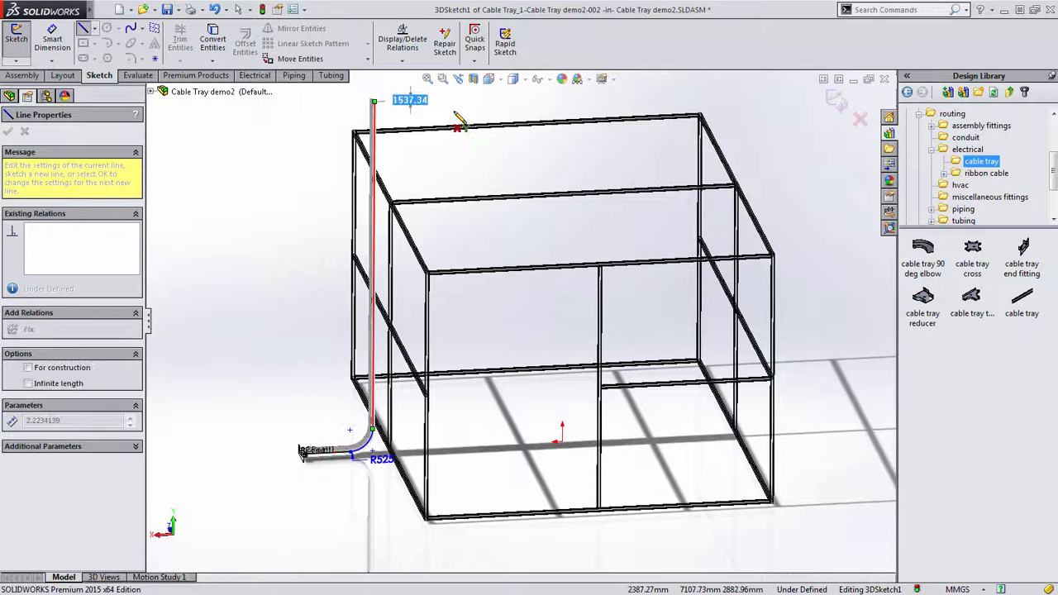
pyautogui.click(786, 248)
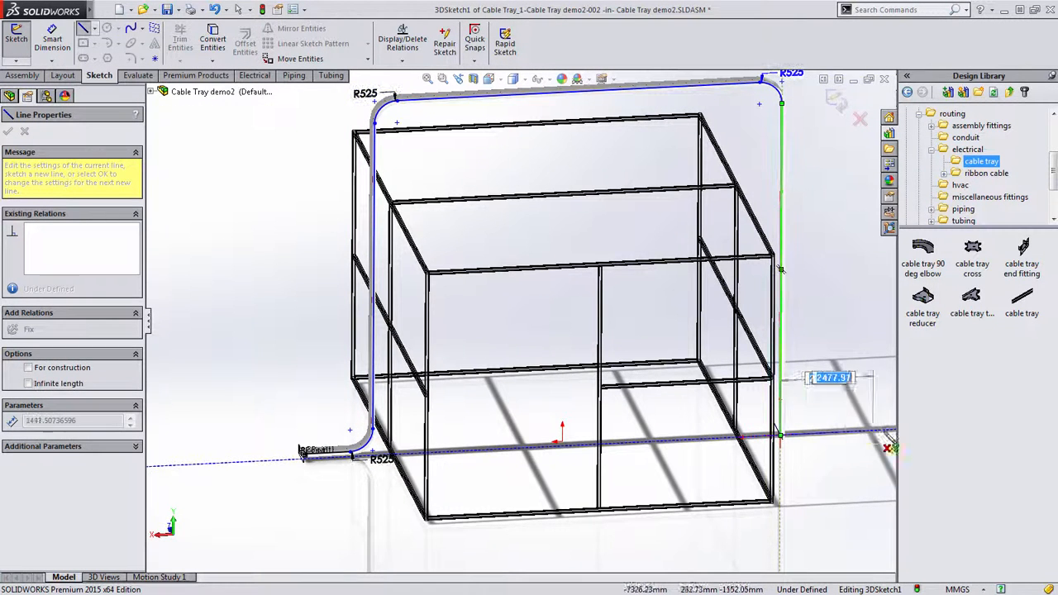
pyautogui.scroll(1, 781, 269)
pyautogui.click(871, 411)
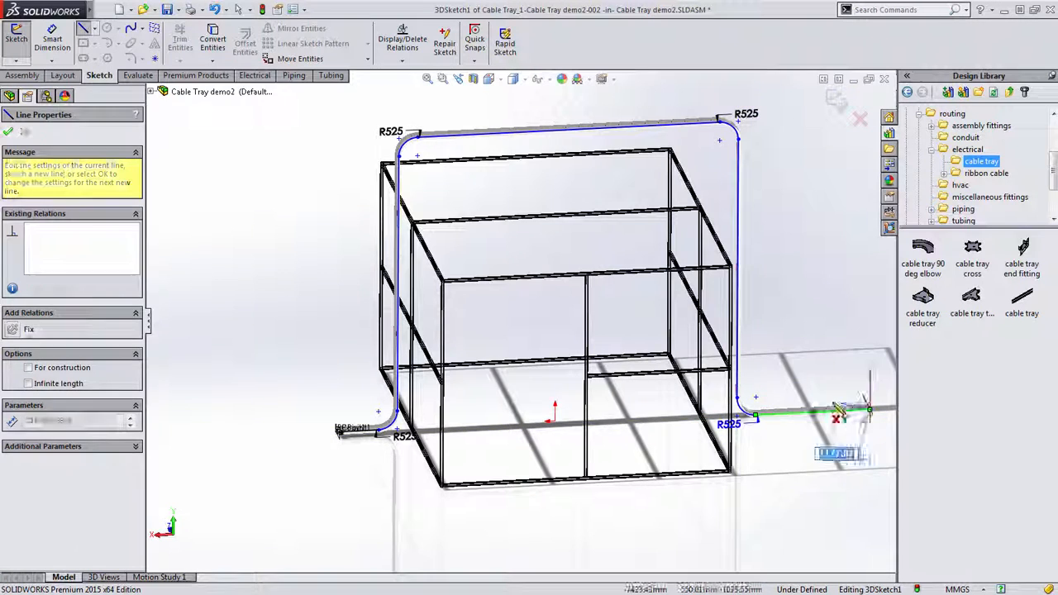
pyautogui.press('Escape')
# - Add an On Plane relation between the first bend's upper endpoint and the adjacent face of the machine frame
pyautogui.scroll(-5, 384, 439)
pyautogui.scroll(-4, 374, 374)
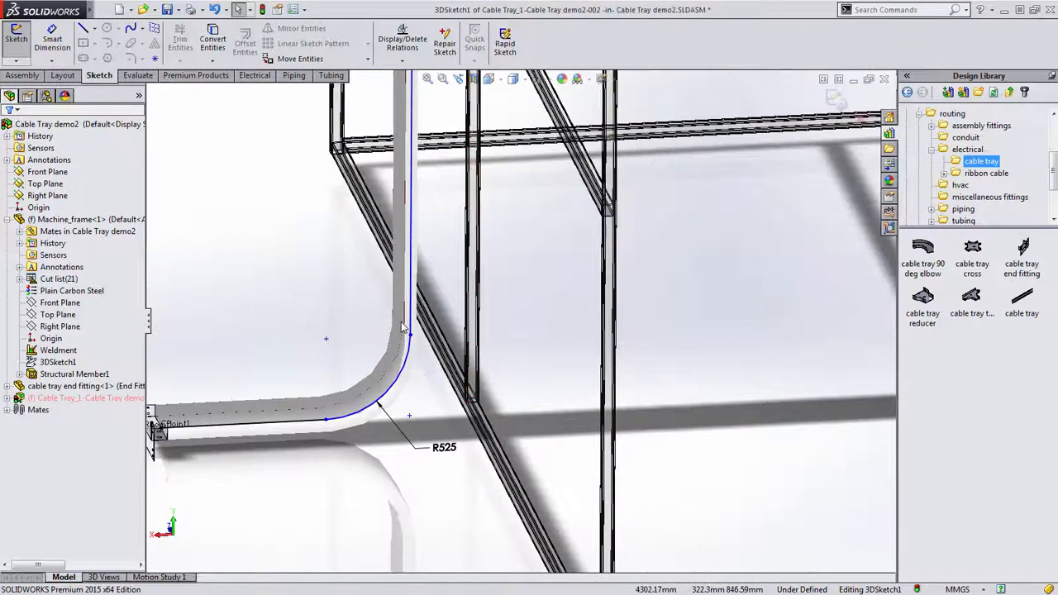
pyautogui.click(397, 298)
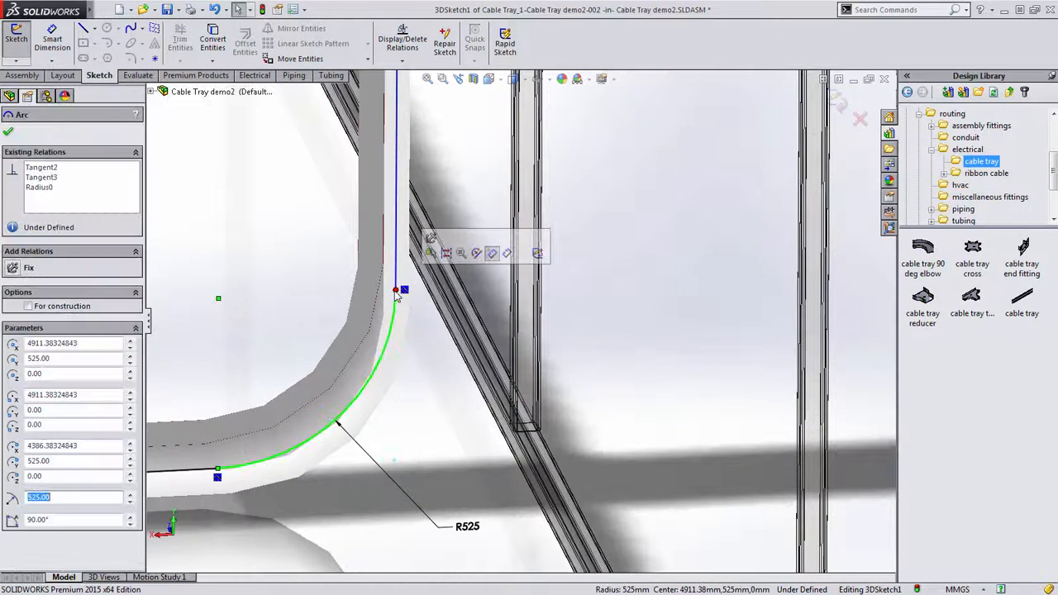
pyautogui.click(396, 291)
pyautogui.keyDown('ctrl'); pyautogui.click(463, 277); pyautogui.keyUp('ctrl')
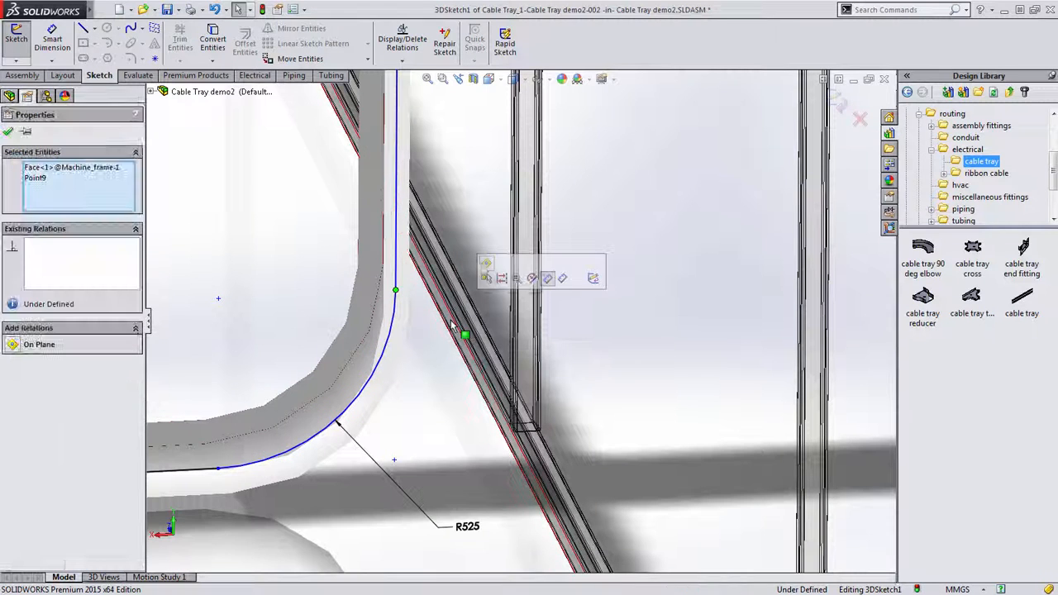
pyautogui.click(485, 265)
# - Constrain the lower endpoint of the upper bend above the end fitting to the frame's top face with an On Plane relation
pyautogui.scroll(4, 572, 274)
pyautogui.keyDown('ctrl'); pyautogui.moveTo(588, 215); pyautogui.dragTo(530, 443, button='middle'); pyautogui.keyUp('ctrl')
pyautogui.moveTo(526, 223)
pyautogui.keyDown('ctrl'); pyautogui.mouseDown(button='middle')
pyautogui.moveTo(523, 499)
pyautogui.moveTo(501, 444)
pyautogui.moveTo(503, 509)
pyautogui.mouseUp(button='middle'); pyautogui.keyUp('ctrl')
pyautogui.keyDown('ctrl'); pyautogui.moveTo(556, 270); pyautogui.dragTo(589, 317, button='middle'); pyautogui.keyUp('ctrl')
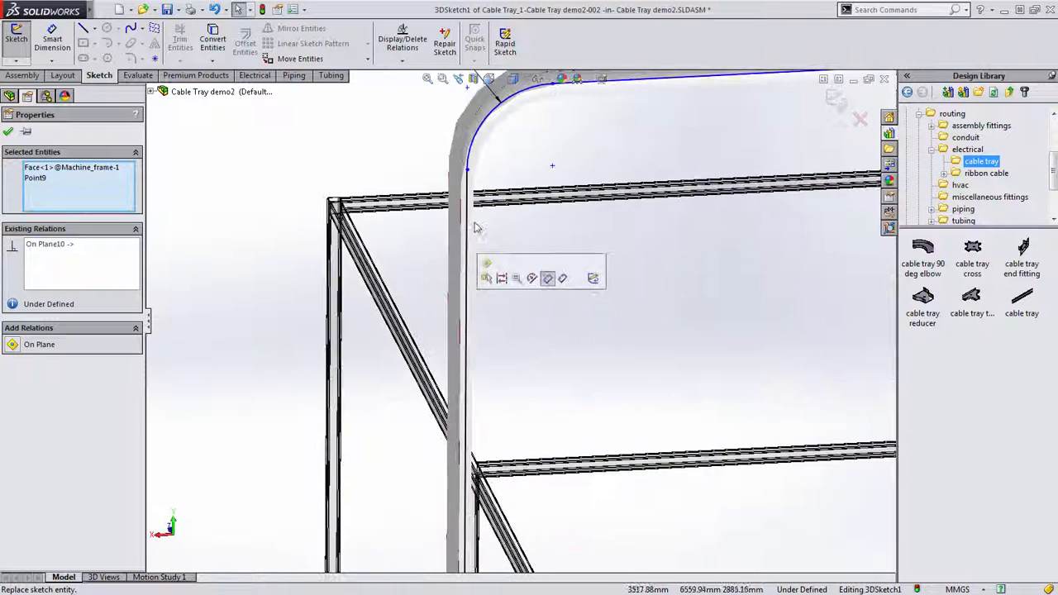
pyautogui.click(468, 172)
pyautogui.scroll(-4, 504, 440)
pyautogui.keyDown('ctrl'); pyautogui.click(444, 520); pyautogui.keyUp('ctrl')
pyautogui.click(478, 462)
pyautogui.click(569, 462)
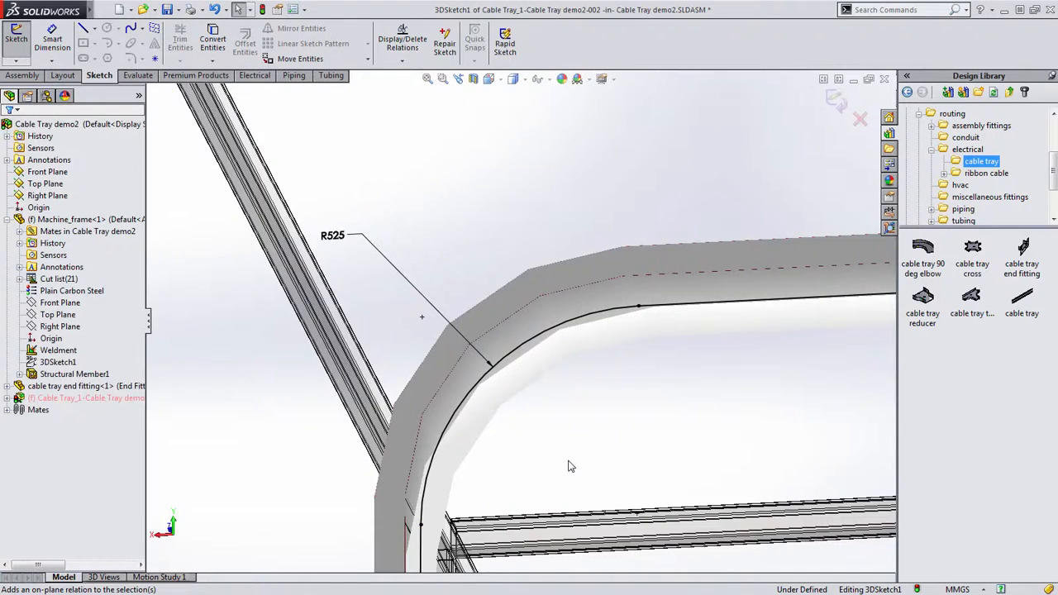
# - Make the lower endpoint of the far upper bend On Plane with the outer face of the frame's far vertical member
pyautogui.scroll(6, 568, 466)
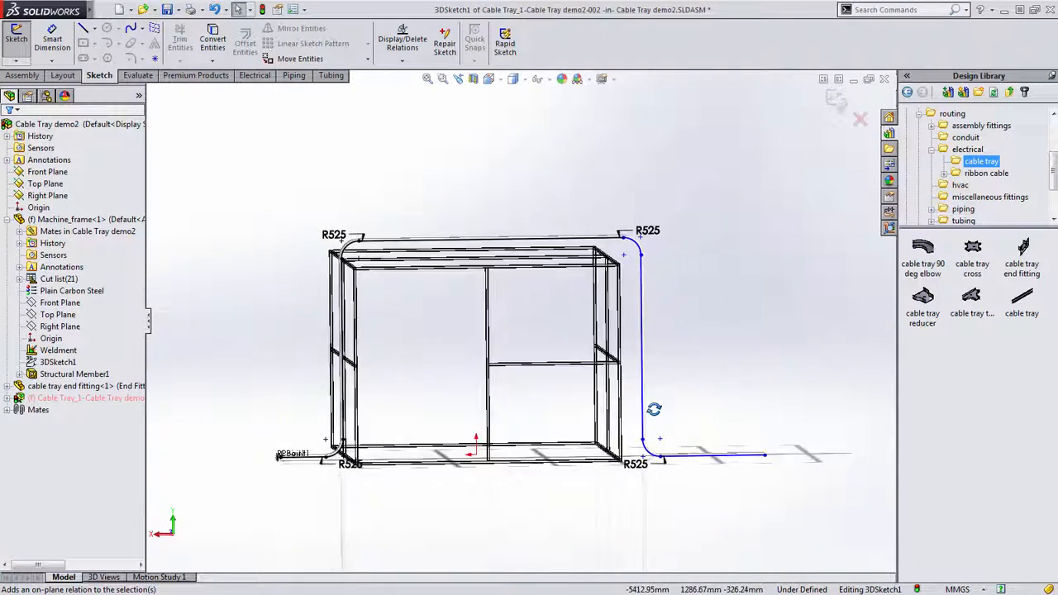
pyautogui.scroll(-8, 597, 389)
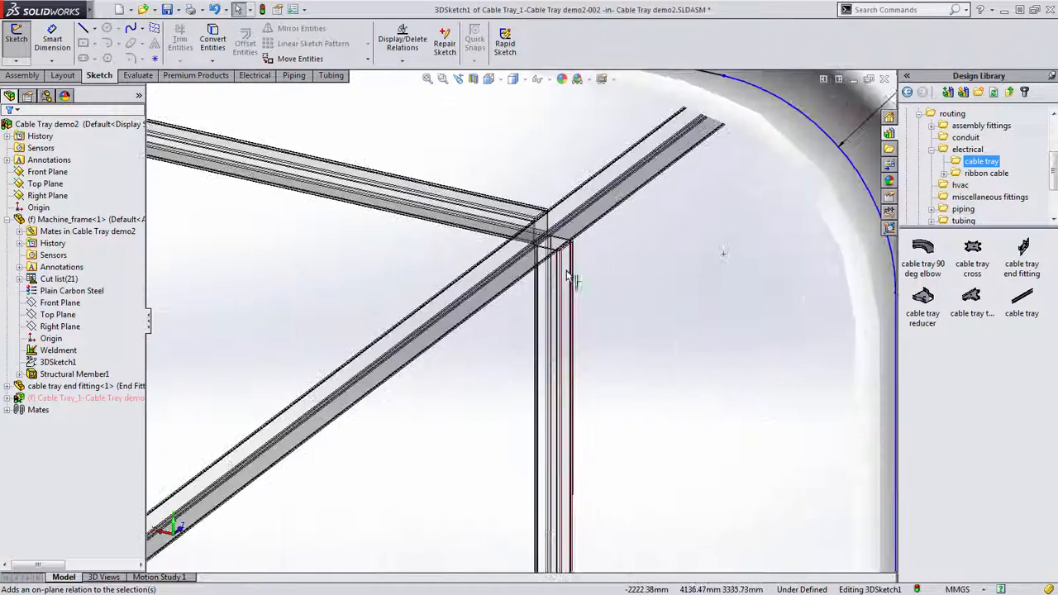
pyautogui.scroll(2, 565, 278)
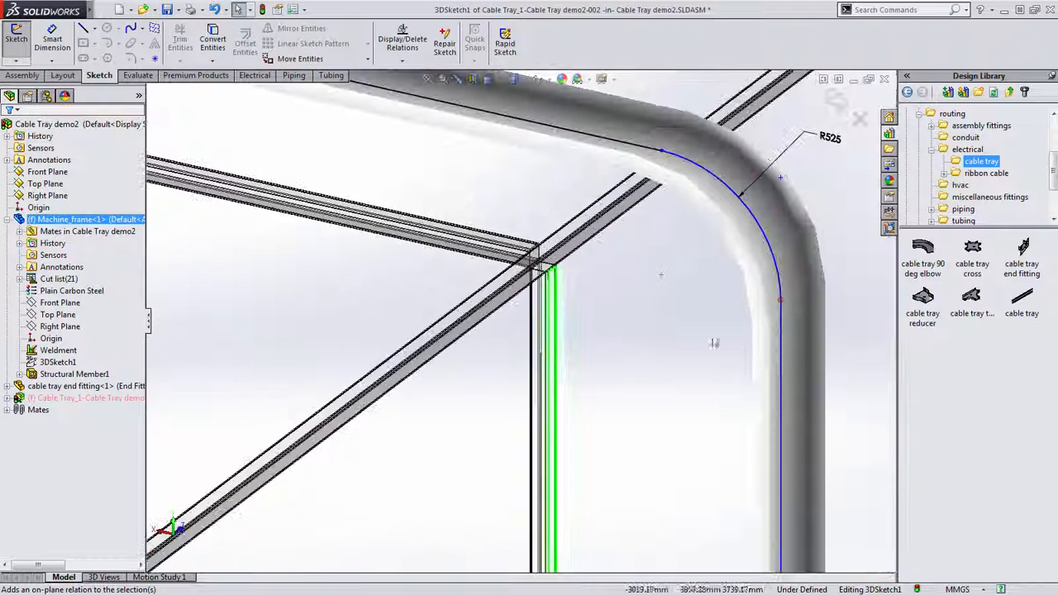
pyautogui.keyDown('ctrl'); pyautogui.click(780, 303); pyautogui.keyUp('ctrl')
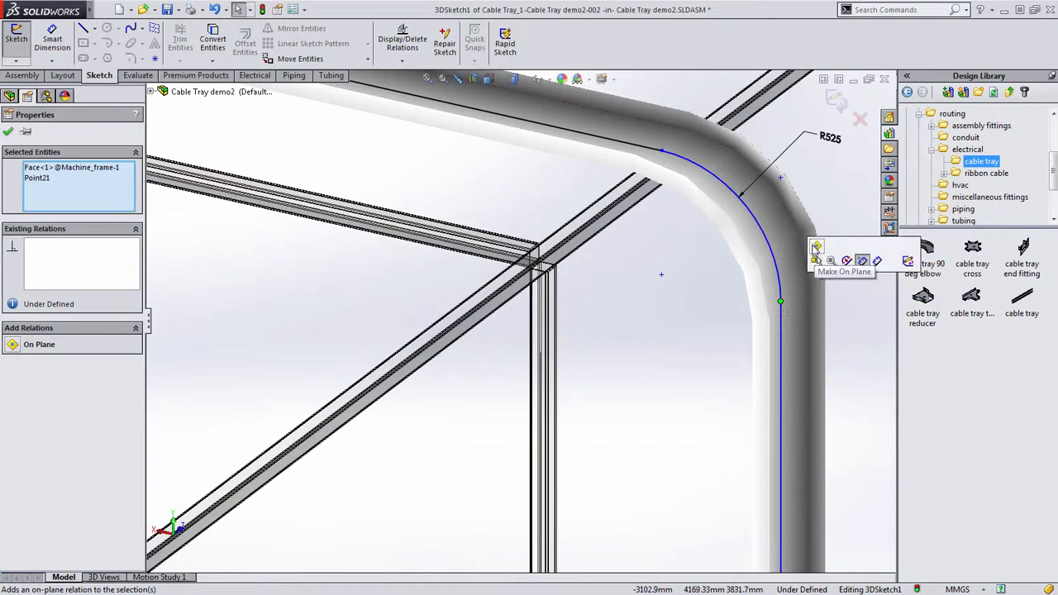
pyautogui.click(817, 247)
# - Align the outgoing floor run with the starting run by making its line coincident with the first bend's lower endpoint
pyautogui.scroll(2, 796, 258)
pyautogui.scroll(6, 643, 416)
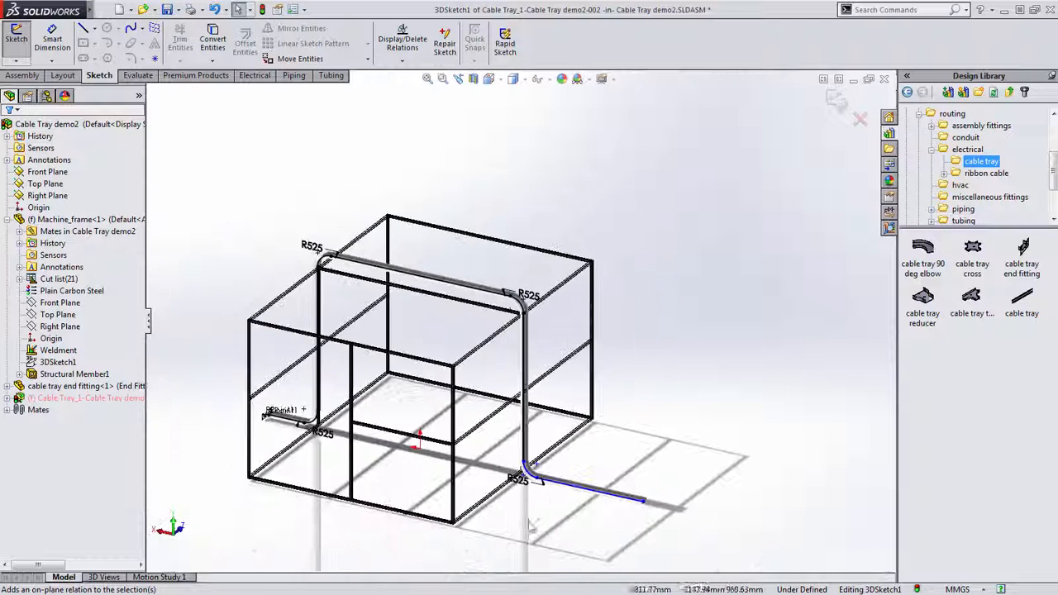
pyautogui.click(567, 495)
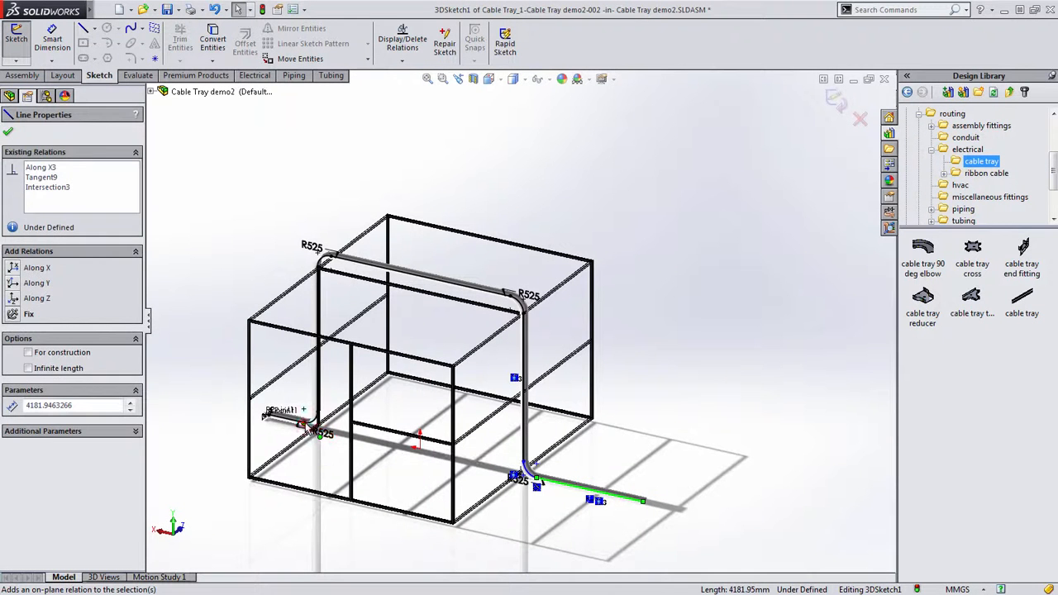
pyautogui.keyDown('ctrl'); pyautogui.click(305, 424); pyautogui.keyUp('ctrl')
pyautogui.click(357, 369)
pyautogui.click(423, 472)
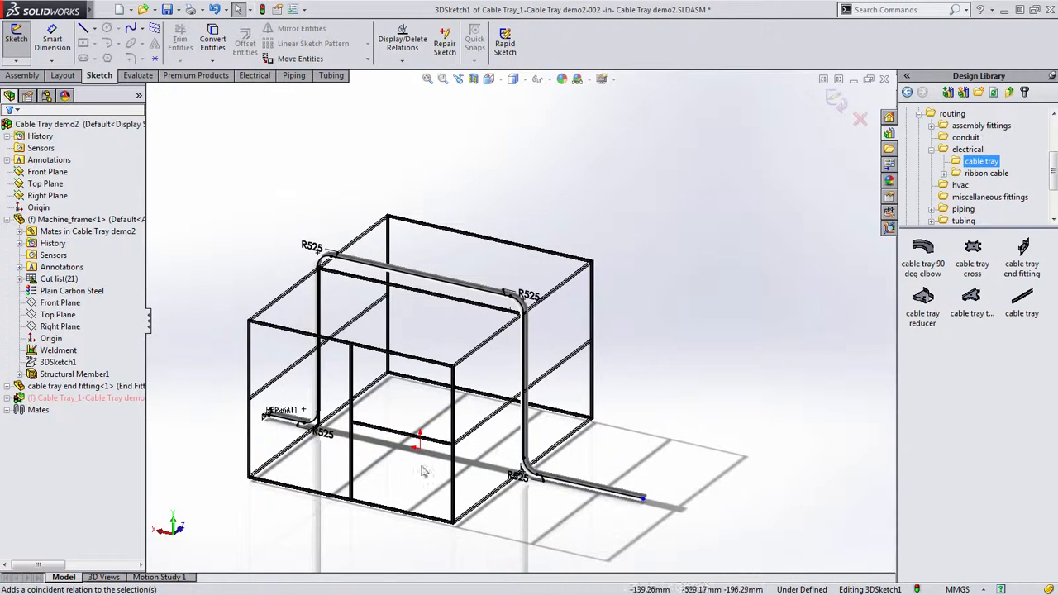
# - Insert a cable tray cross on the overhead run using the configuration Cross 0.45 x 0.075 x 0.0015
pyautogui.moveTo(977, 254); pyautogui.dragTo(565, 268)
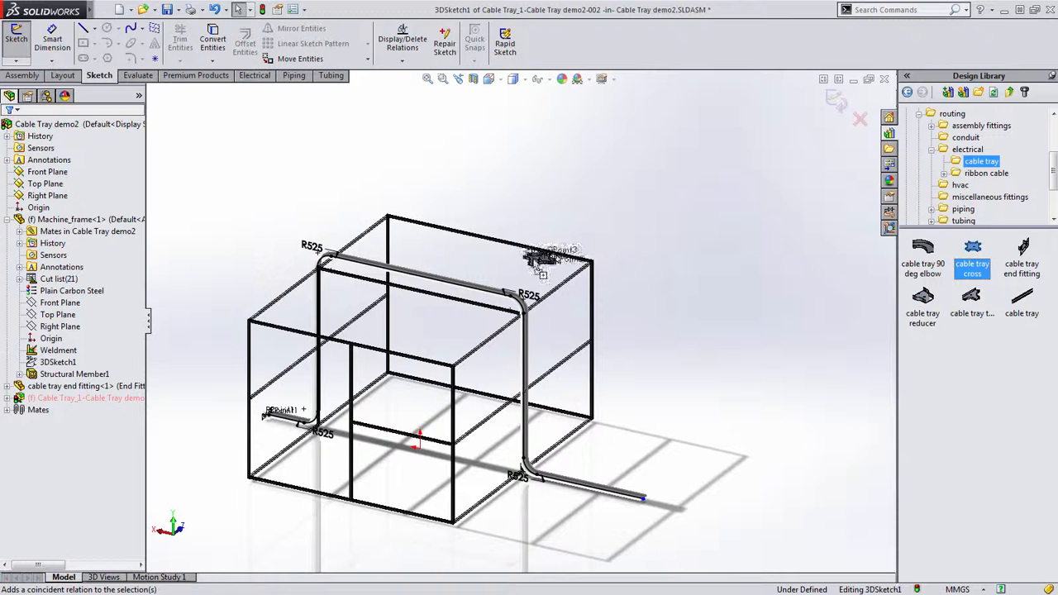
pyautogui.moveTo(426, 282); pyautogui.dragTo(430, 285)
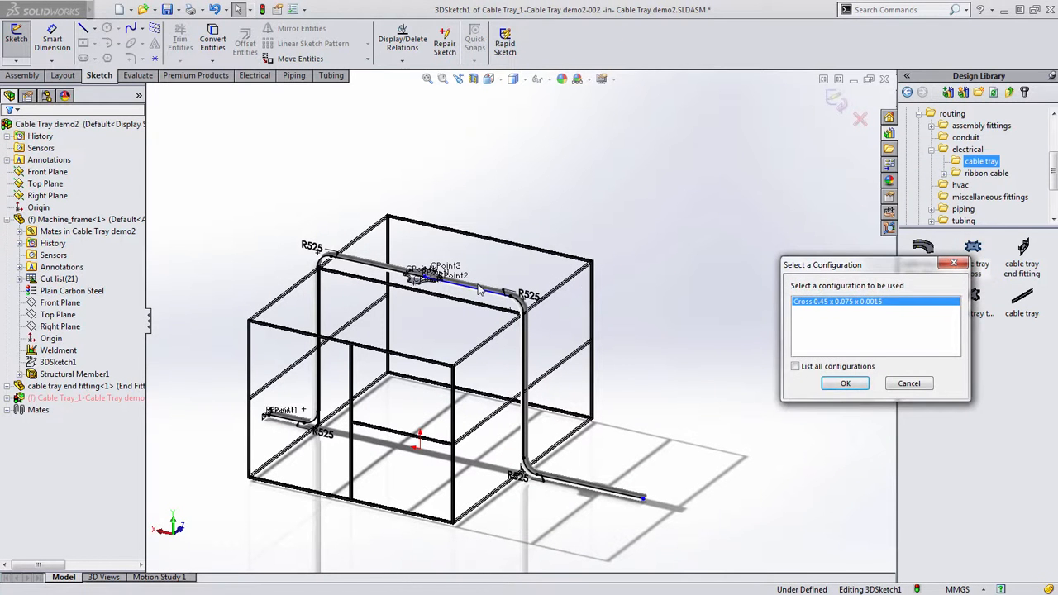
pyautogui.click(846, 383)
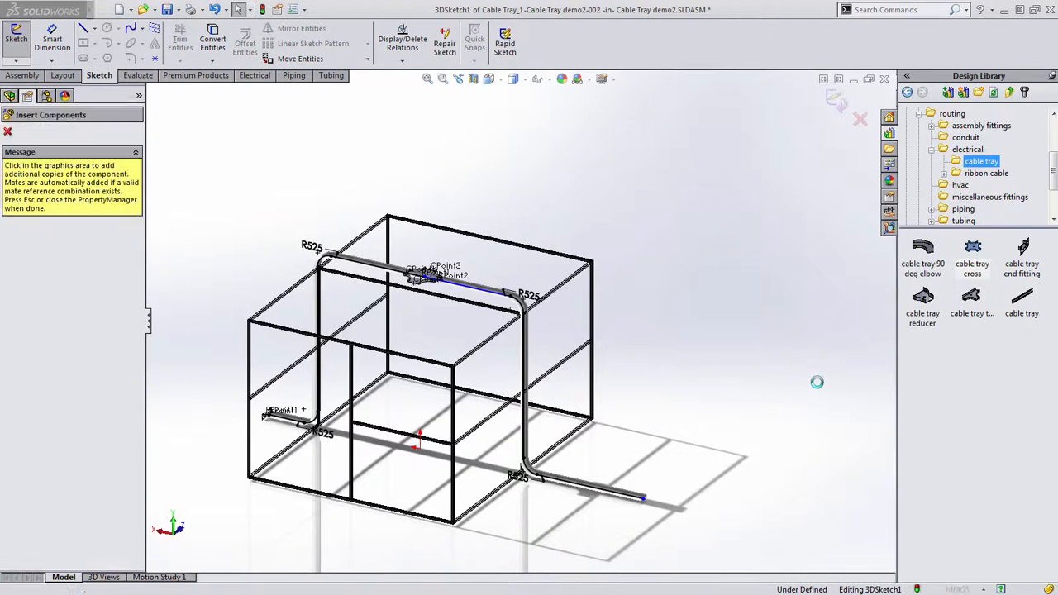
# - Extend both side branches of the cross, one to about Z 2998 mm and the other out past the opposite side of the frame
pyautogui.scroll(-10, 451, 273)
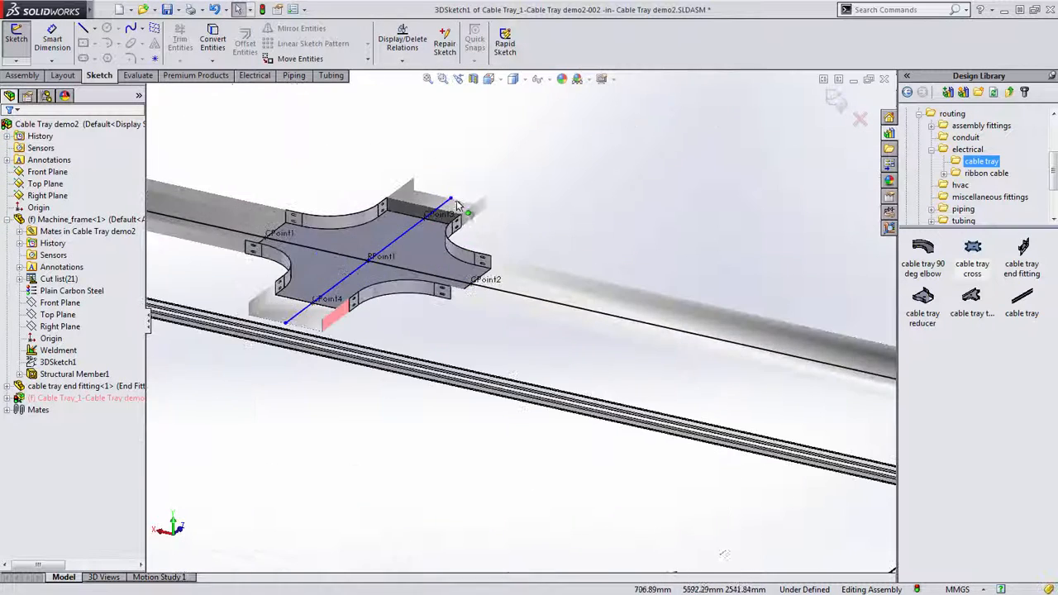
pyautogui.scroll(2, 453, 204)
pyautogui.moveTo(459, 227); pyautogui.dragTo(582, 134)
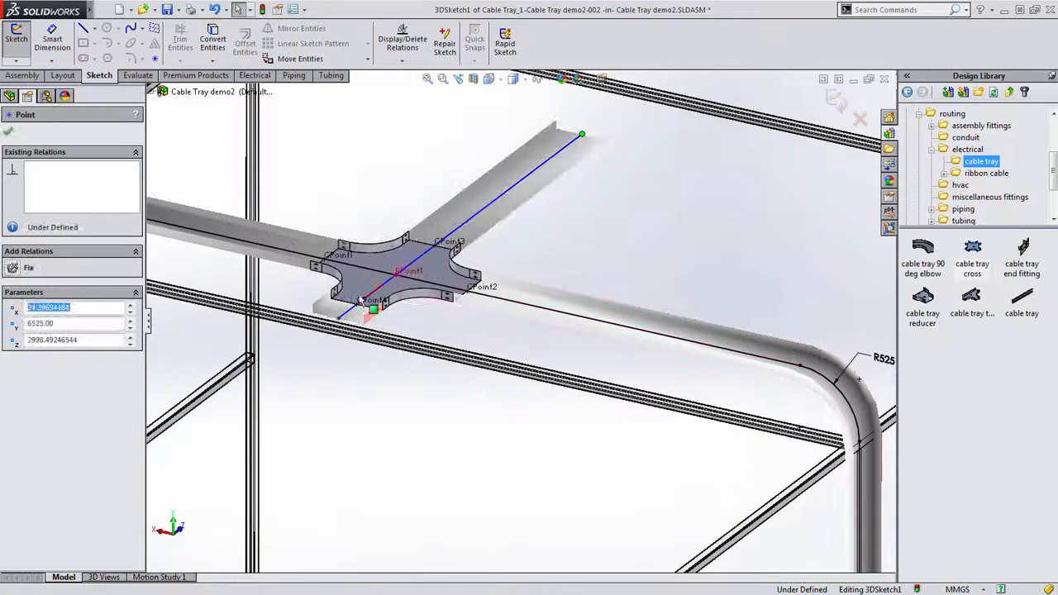
pyautogui.scroll(3, 346, 383)
pyautogui.scroll(-1, 359, 402)
pyautogui.keyDown('ctrl'); pyautogui.moveTo(372, 404); pyautogui.dragTo(554, 266, button='middle'); pyautogui.keyUp('ctrl')
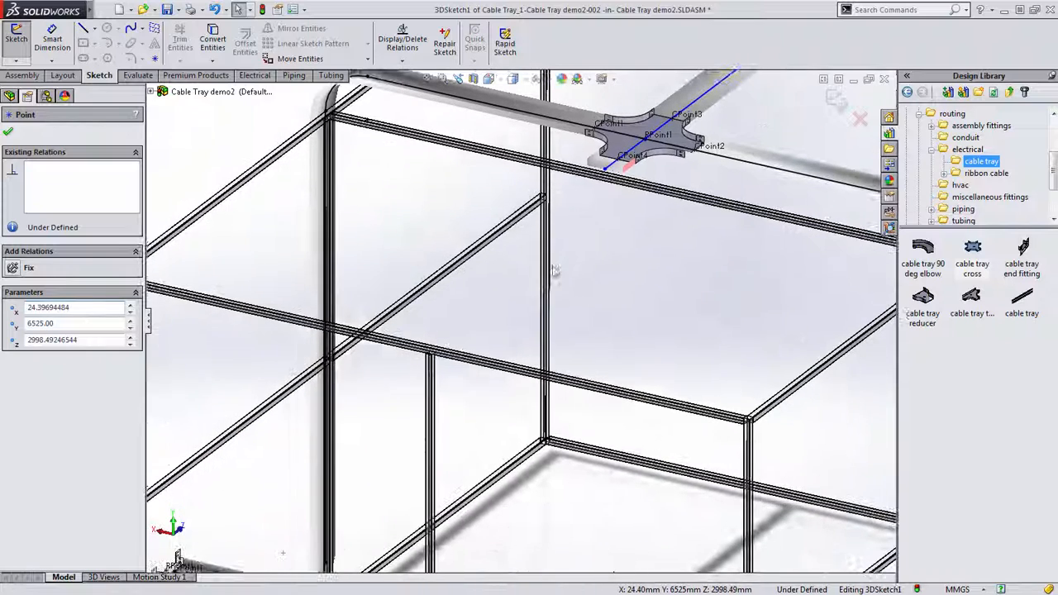
pyautogui.moveTo(603, 169)
pyautogui.mouseDown()
pyautogui.moveTo(425, 364)
pyautogui.moveTo(392, 362)
pyautogui.mouseUp()
# - Continue the near side branch of the cross with a line dropping about 3200 mm, followed by a run along X across the frame
pyautogui.press('s')
pyautogui.click(401, 424)
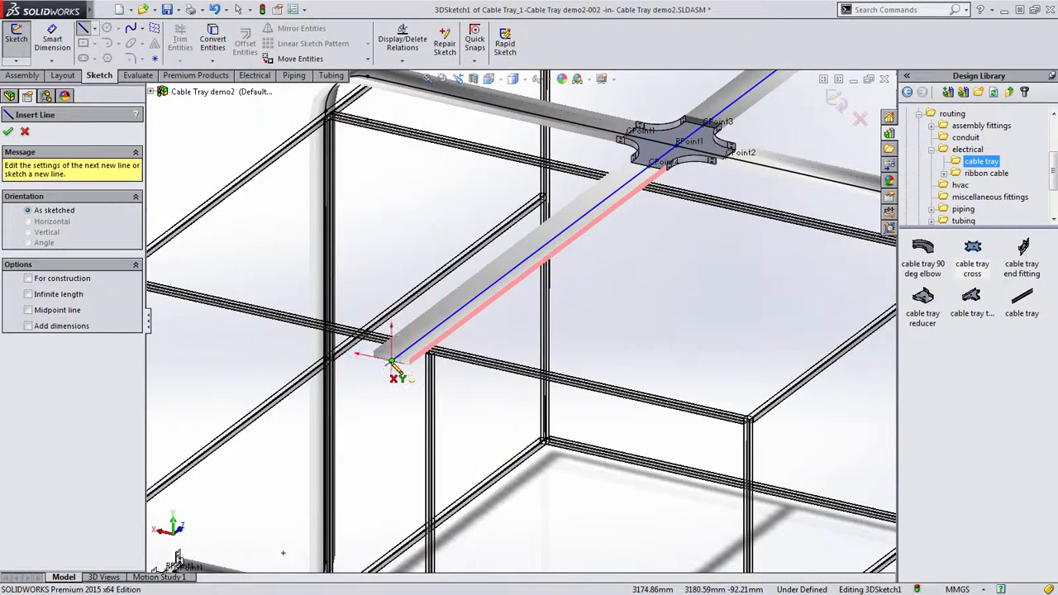
pyautogui.click(392, 362)
pyautogui.scroll(-3, 395, 459)
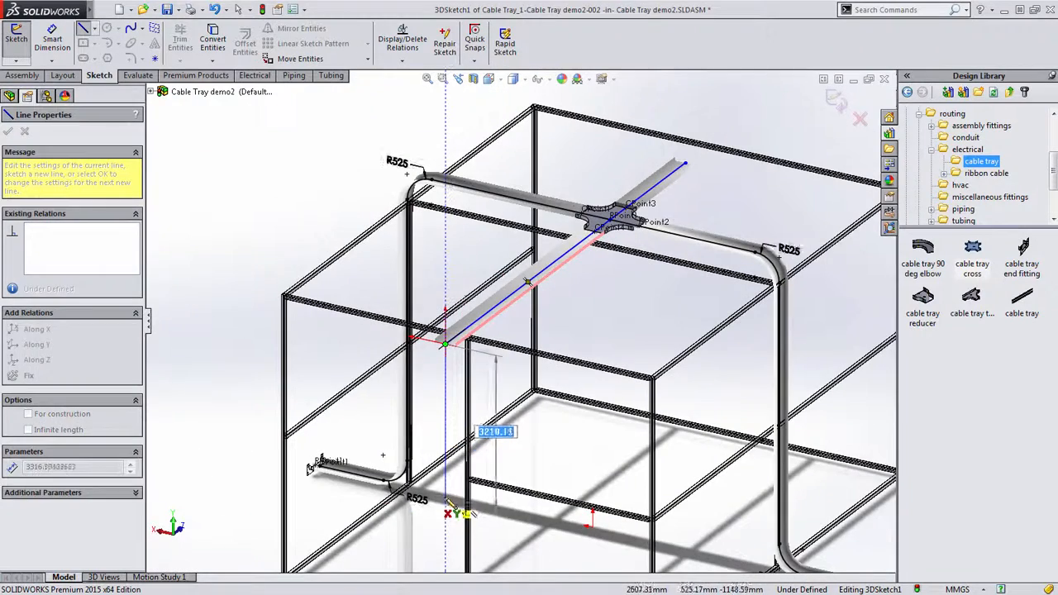
pyautogui.click(446, 495)
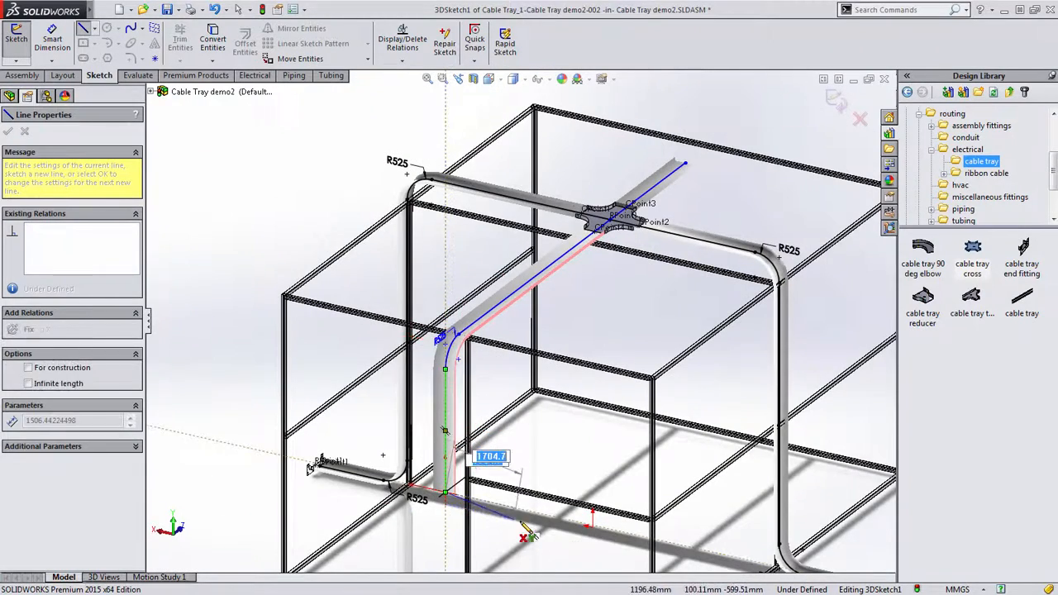
pyautogui.click(582, 524)
# - Extend the near branch down about 2340 mm, outward along Z away from the frame, and along X parallel to the outgoing floor run
pyautogui.scroll(2, 580, 572)
pyautogui.scroll(-2, 572, 558)
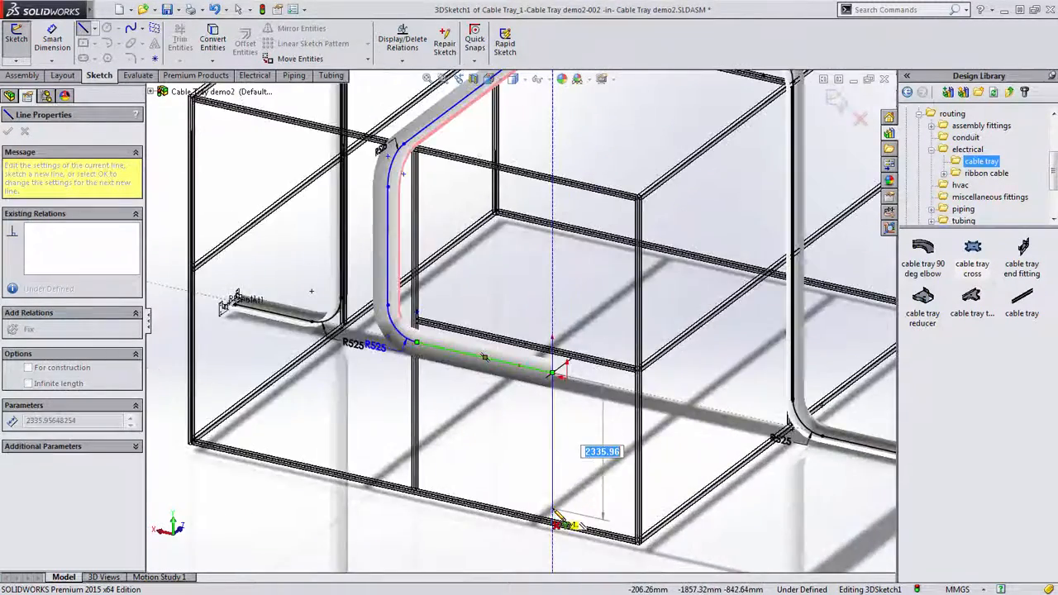
pyautogui.click(552, 510)
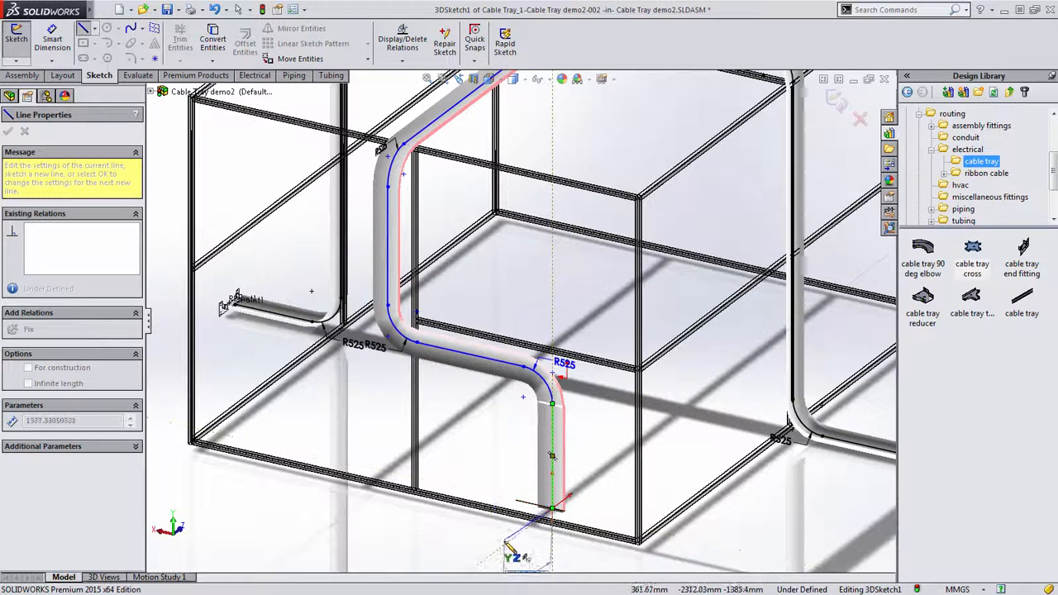
pyautogui.scroll(2, 489, 565)
pyautogui.click(465, 507)
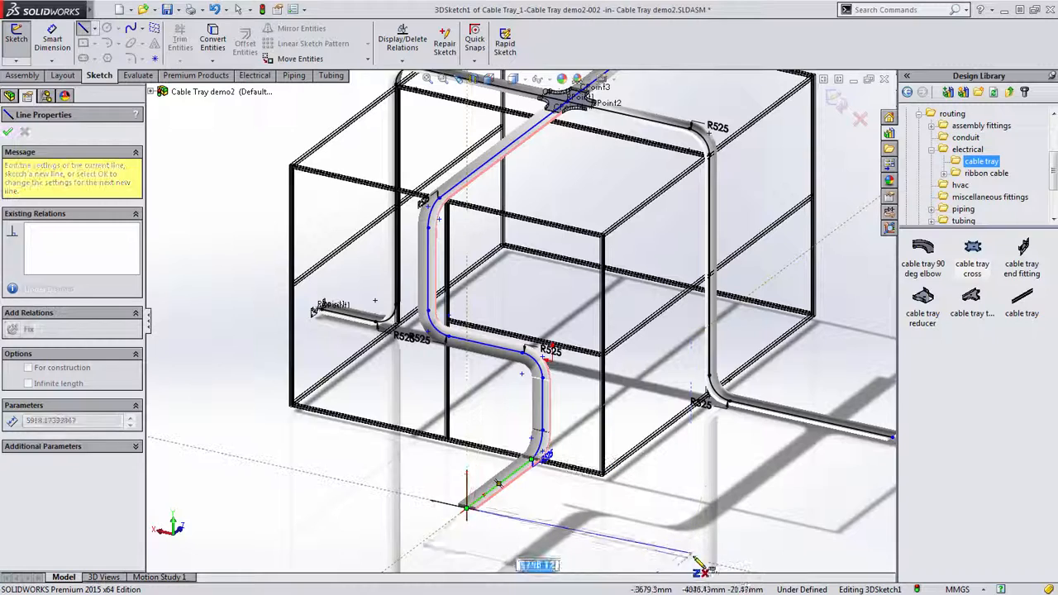
pyautogui.click(720, 568)
pyautogui.press('Escape')
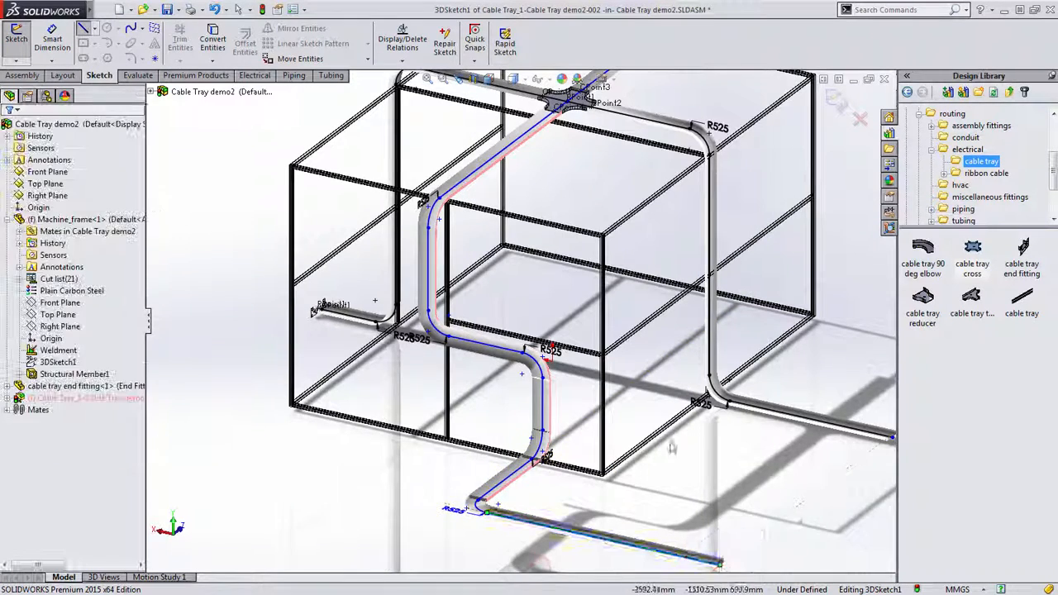
# - Route the opposite side branch along X to the frame's far corner, down about 2250 mm, and along Z beside the frame
pyautogui.scroll(1, 657, 202)
pyautogui.scroll(-3, 659, 209)
pyautogui.press('s')
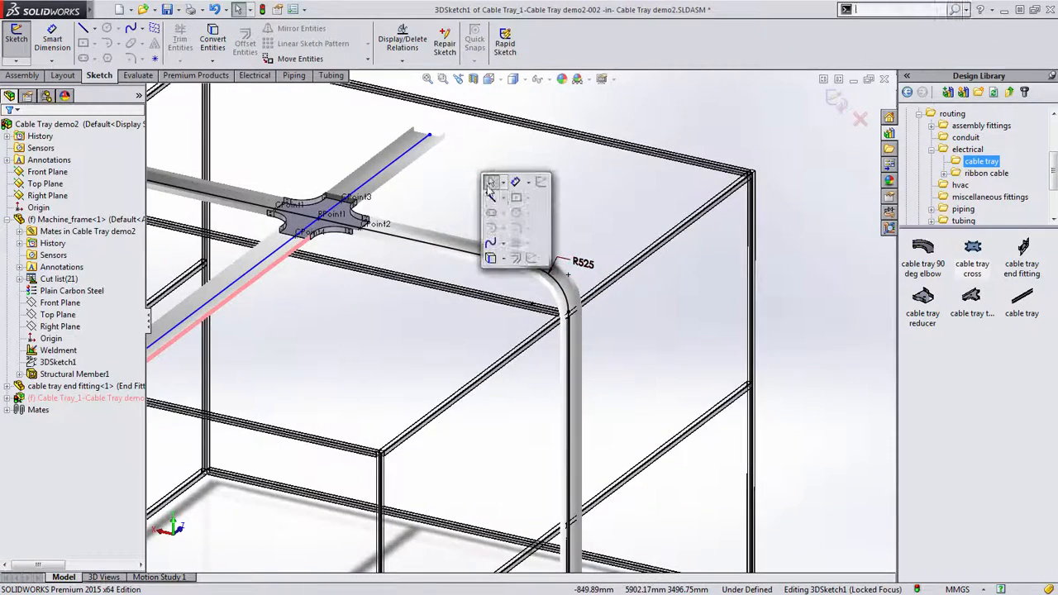
pyautogui.click(491, 196)
pyautogui.click(429, 133)
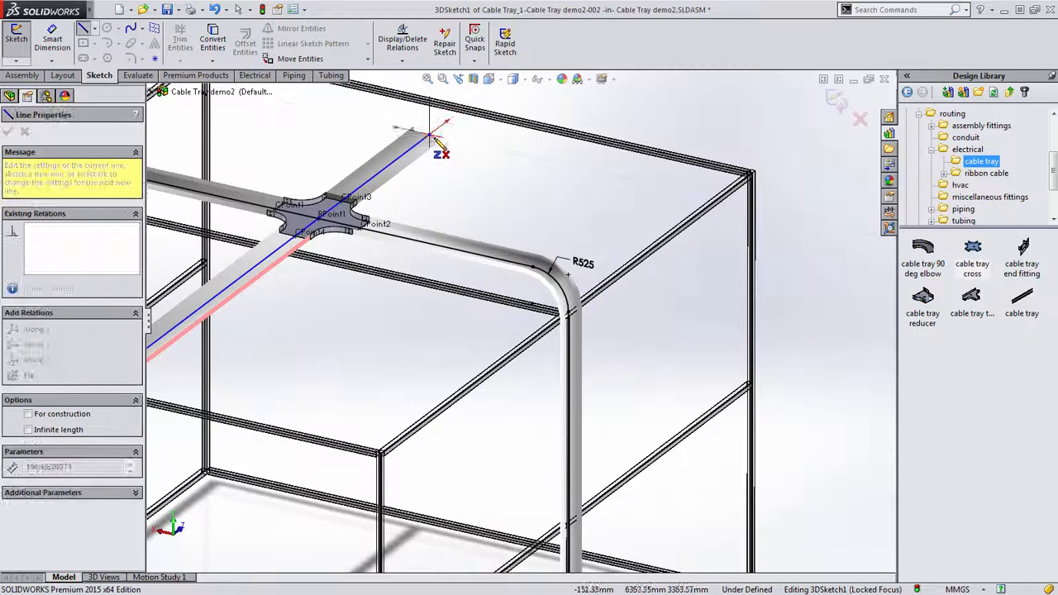
pyautogui.click(744, 213)
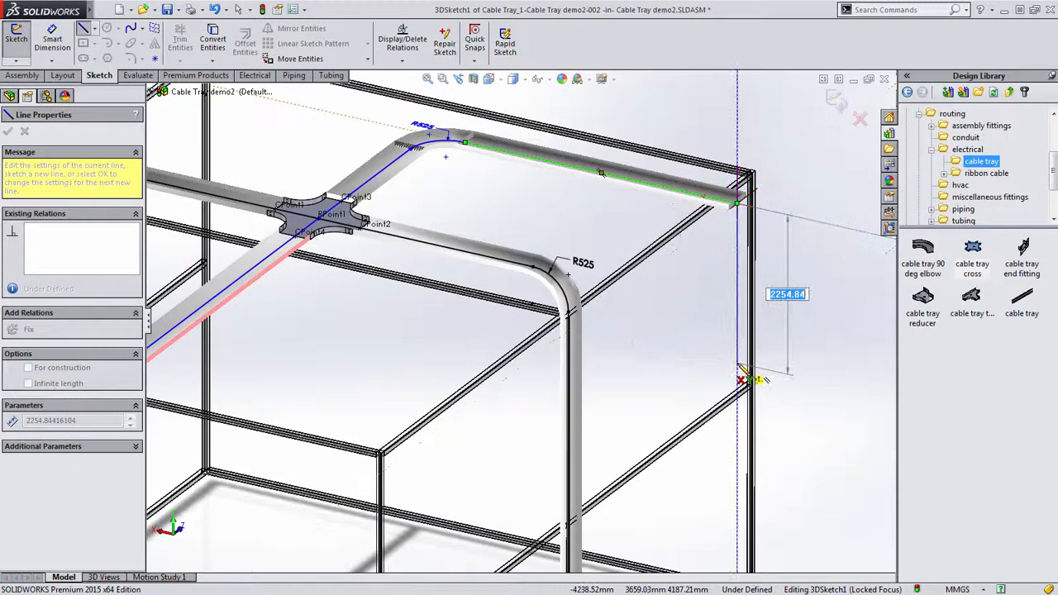
pyautogui.click(737, 371)
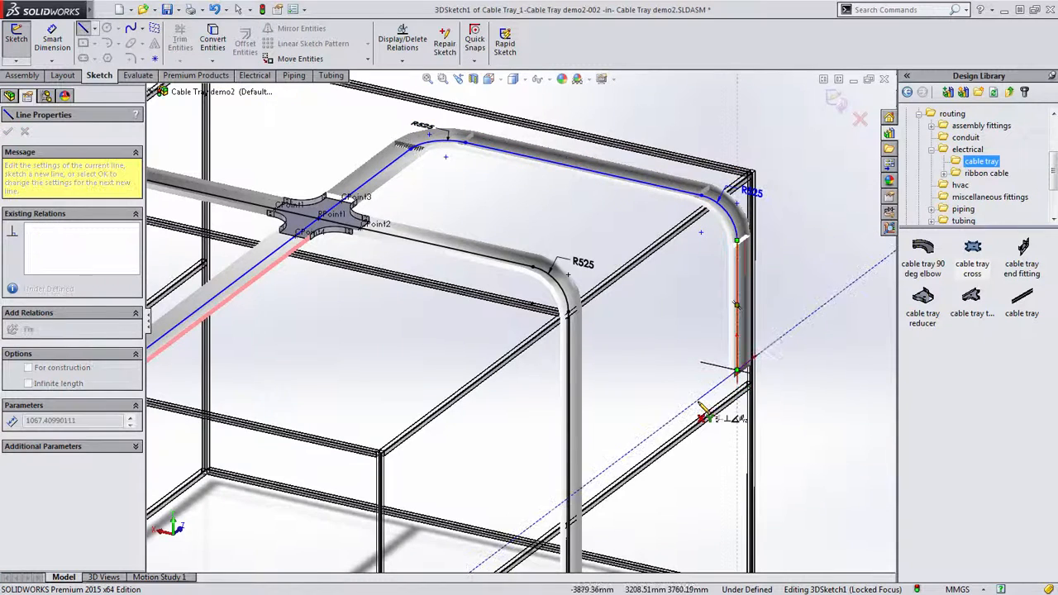
pyautogui.click(670, 424)
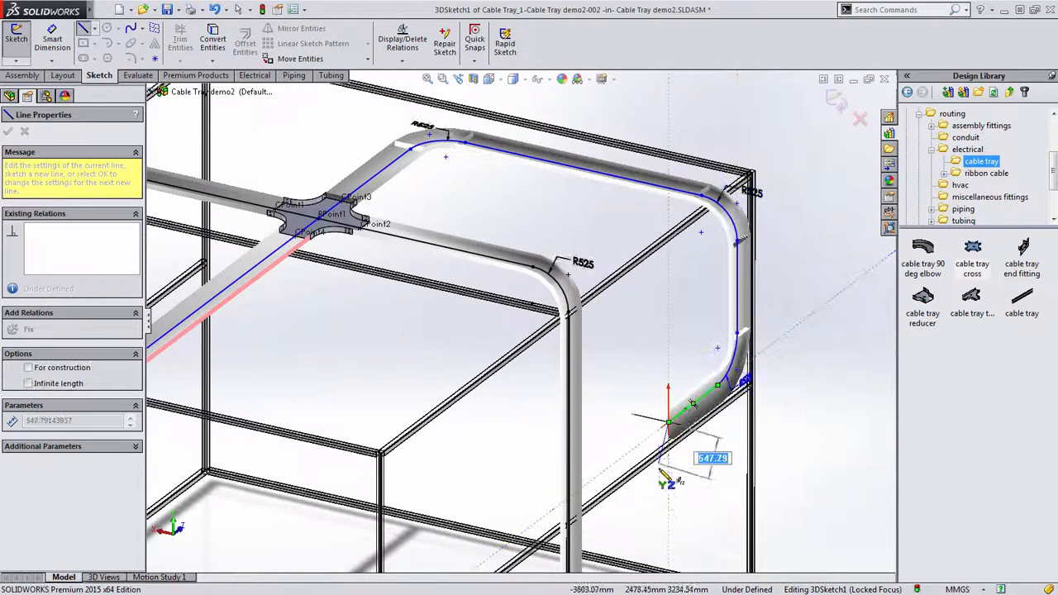
# - Drop the opposite branch about 2880 mm from its short Z segment and run it outward along X for about 2180 mm
pyautogui.scroll(3, 668, 461)
pyautogui.scroll(-4, 645, 523)
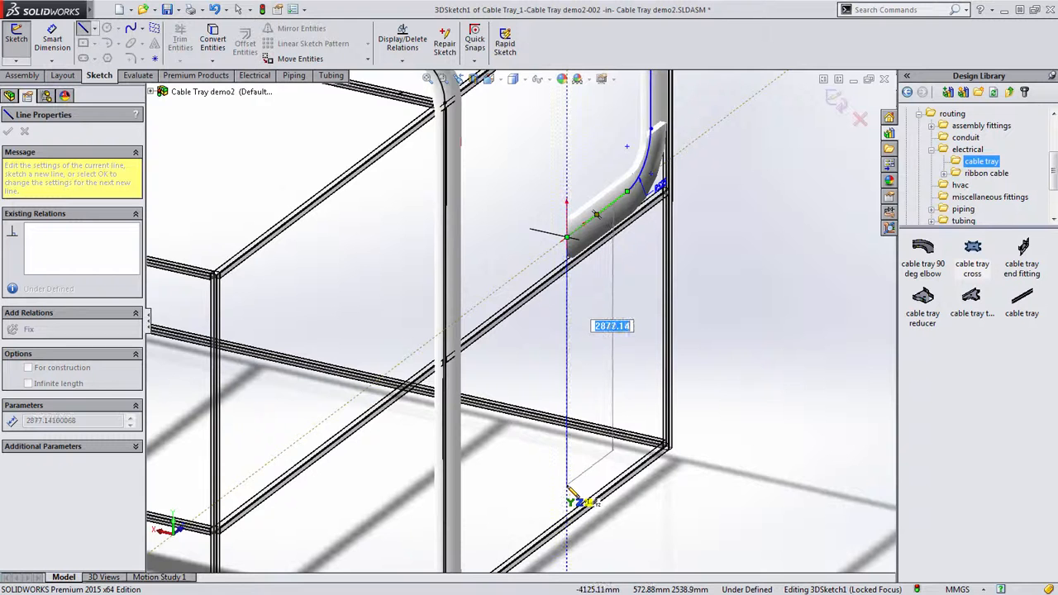
pyautogui.click(567, 490)
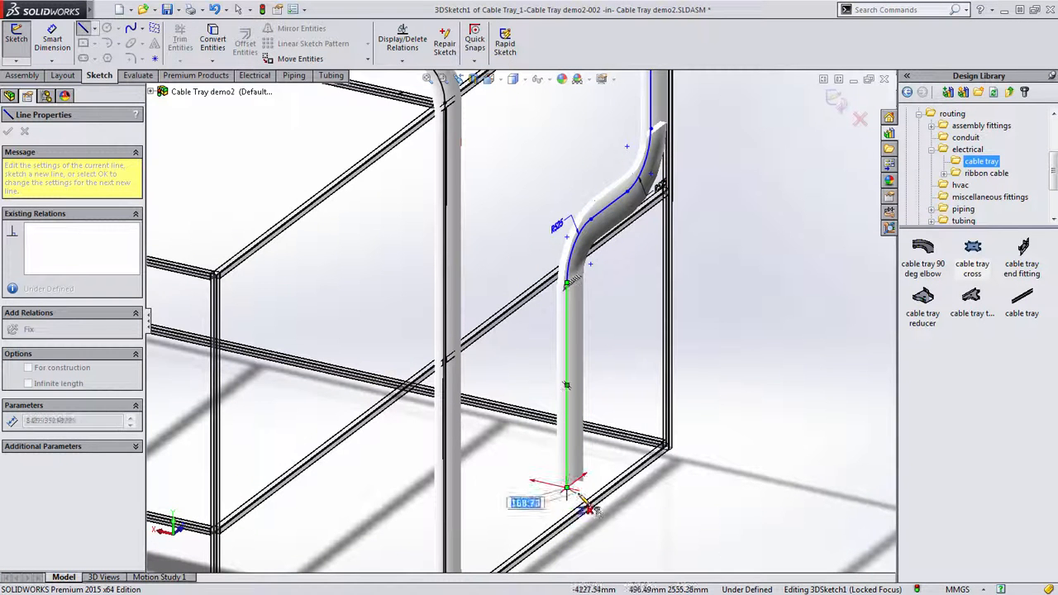
pyautogui.click(793, 540)
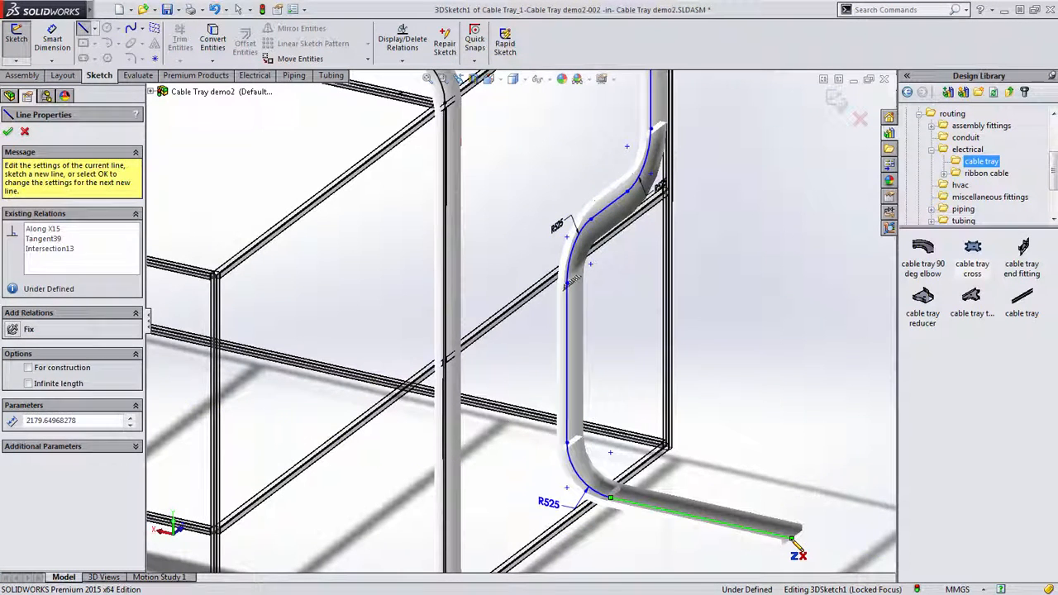
pyautogui.press('Escape')
# - Align the outer endpoint of the opposite branch with the endpoint of the outgoing floor run using an Along Z relation
pyautogui.scroll(5, 723, 527)
pyautogui.scroll(-3, 616, 455)
pyautogui.click(648, 371)
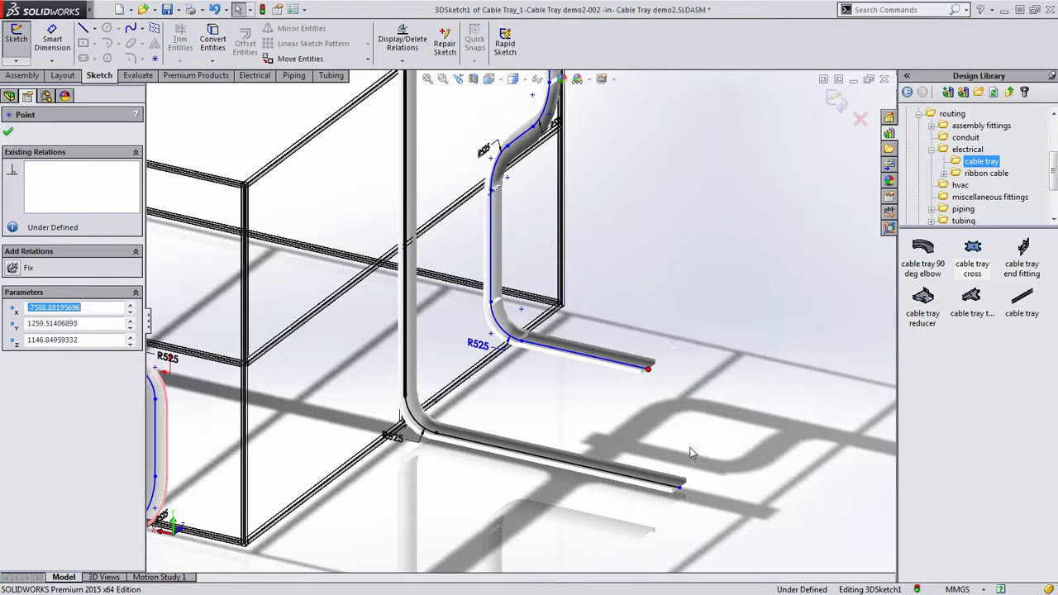
pyautogui.keyDown('ctrl'); pyautogui.click(681, 492); pyautogui.keyUp('ctrl')
pyautogui.click(740, 438)
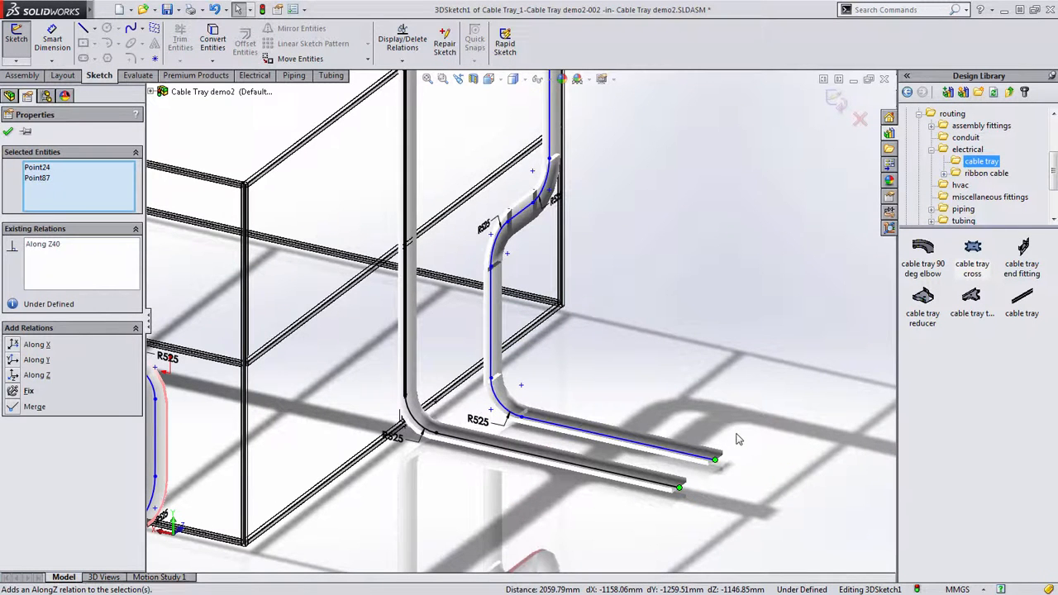
pyautogui.click(693, 402)
# - Apply an Along Z relation between the near branch's outer endpoint and the endpoint of the outgoing floor run
pyautogui.scroll(5, 447, 472)
pyautogui.scroll(-3, 459, 484)
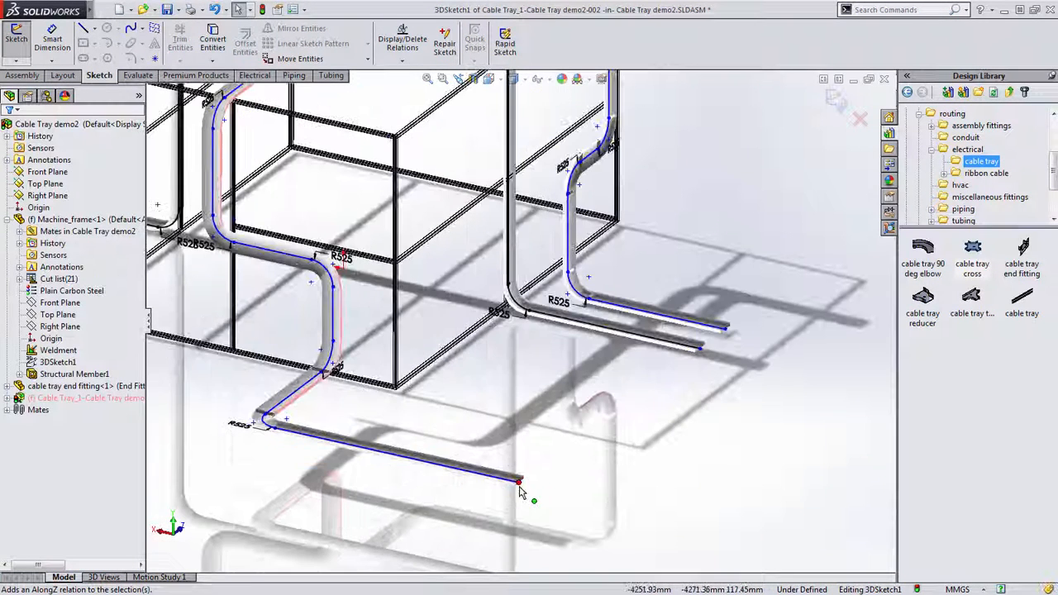
pyautogui.click(520, 485)
pyautogui.keyDown('ctrl'); pyautogui.click(701, 351); pyautogui.keyUp('ctrl')
pyautogui.click(775, 308)
pyautogui.click(757, 277)
pyautogui.click(742, 268)
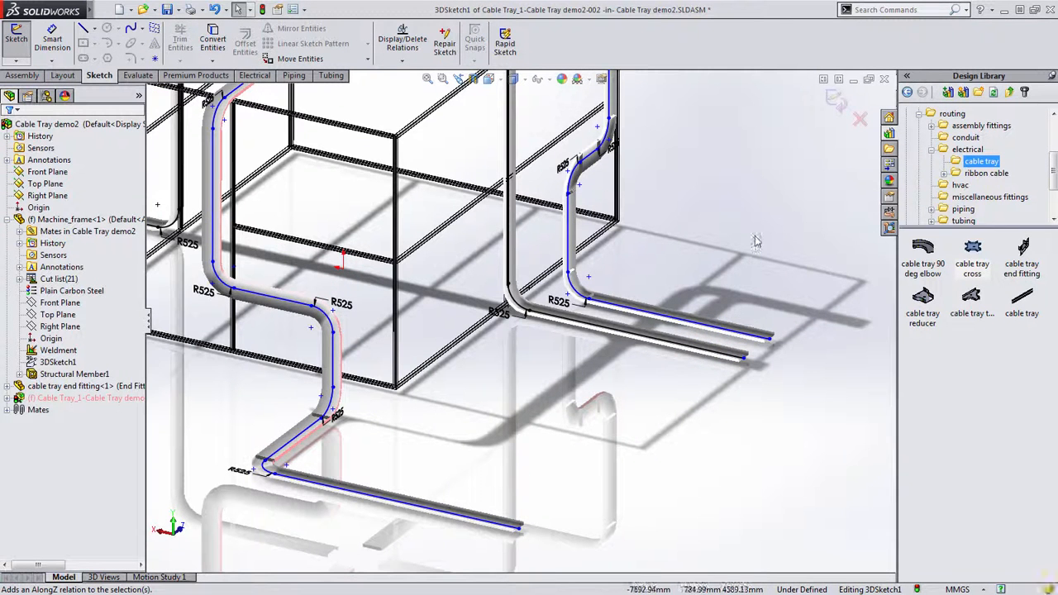
# - Exit the route sketch to generate the cable trays and elbows, and inspect the completed routing around the machine frame
pyautogui.click(836, 99)
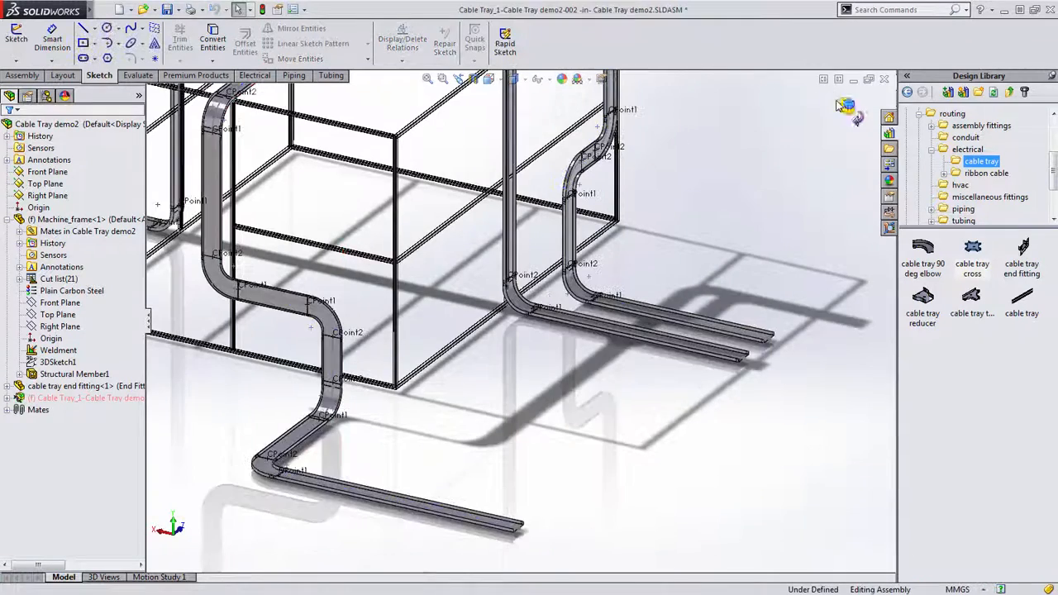
pyautogui.moveTo(723, 232)
pyautogui.mouseDown(button='middle')
pyautogui.moveTo(706, 191)
pyautogui.moveTo(703, 232)
pyautogui.mouseUp(button='middle')
pyautogui.scroll(4, 703, 232)
pyautogui.scroll(-5, 428, 222)
pyautogui.moveTo(430, 225); pyautogui.dragTo(556, 475, button='middle')
pyautogui.scroll(5, 556, 481)
pyautogui.scroll(-3, 566, 473)
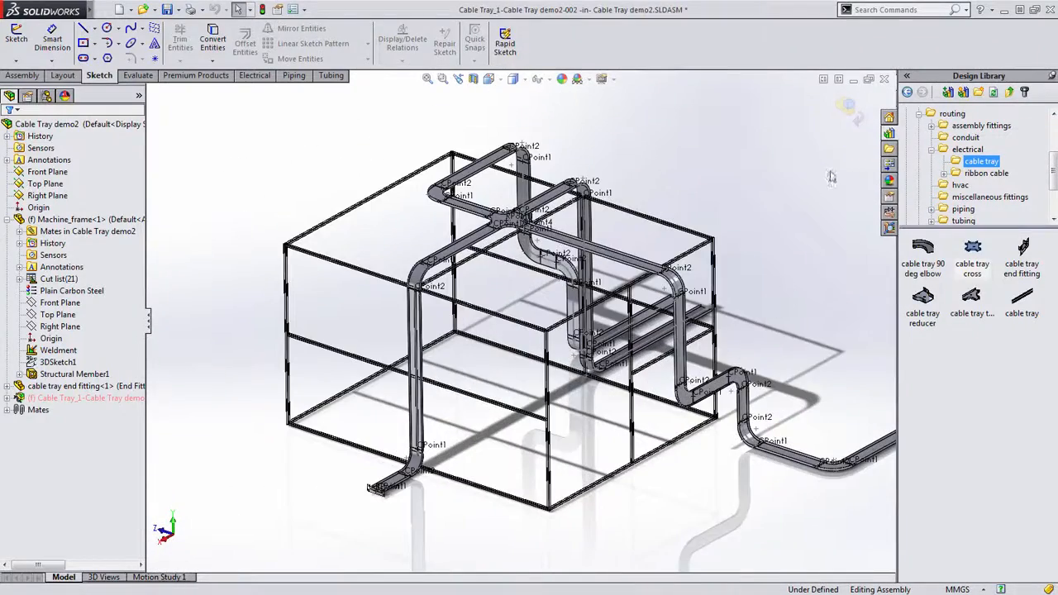